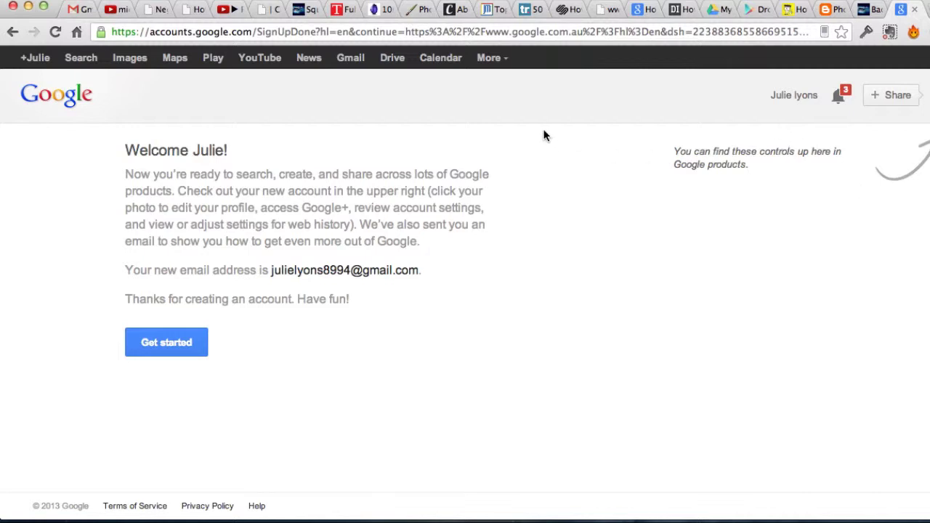
# Go to YouTube and sign in to the new Google account by entering the account password.
pyautogui.click(258, 73)
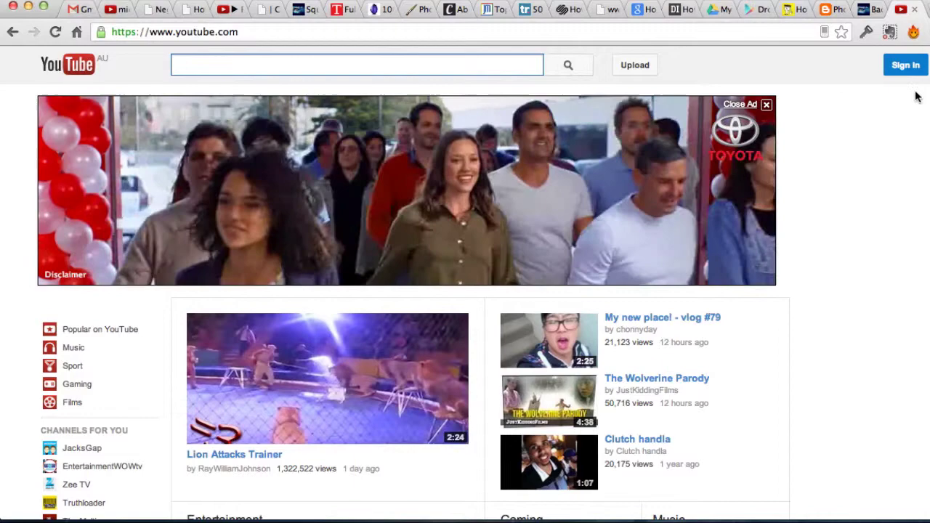
pyautogui.click(905, 65)
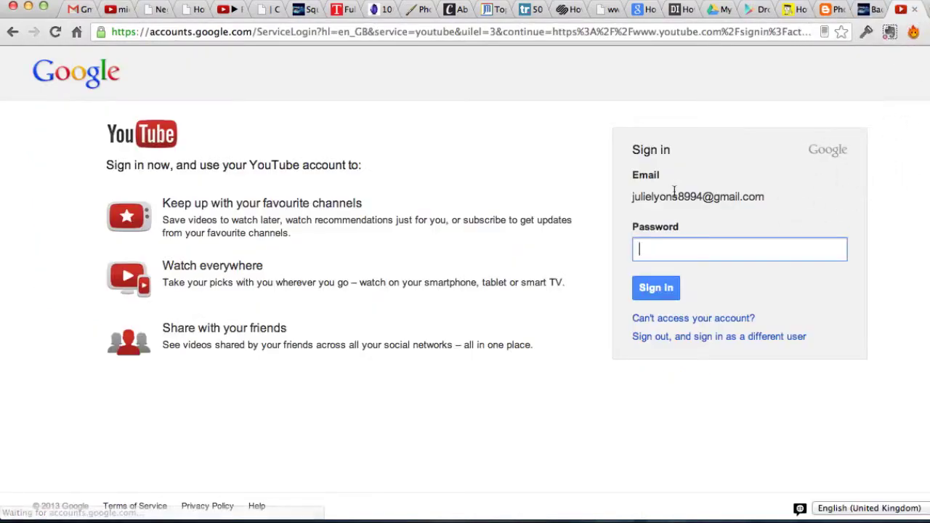
pyautogui.write('•••••••')
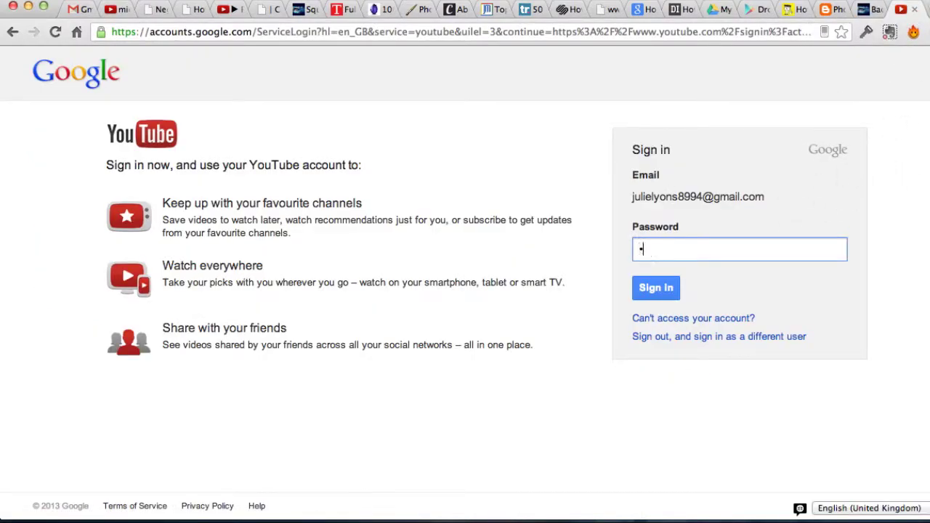
pyautogui.write('•••••')
pyautogui.click(641, 293)
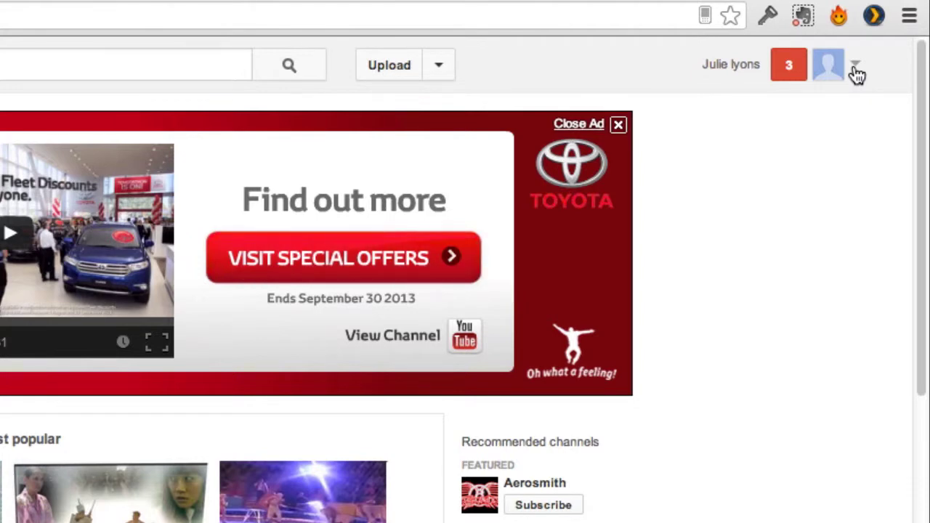
# Create a new YouTube channel for the signed-in account, using the name from its Google profile.
pyautogui.click(856, 70)
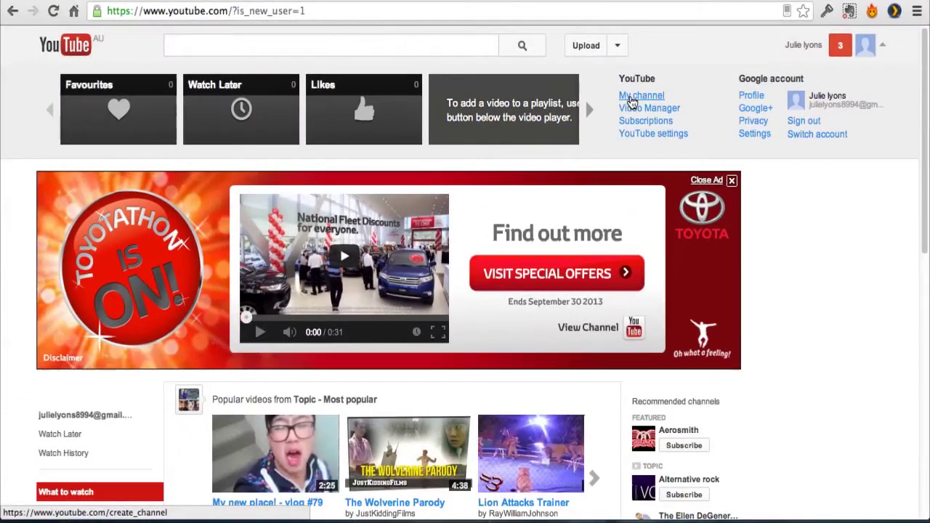
pyautogui.click(462, 142)
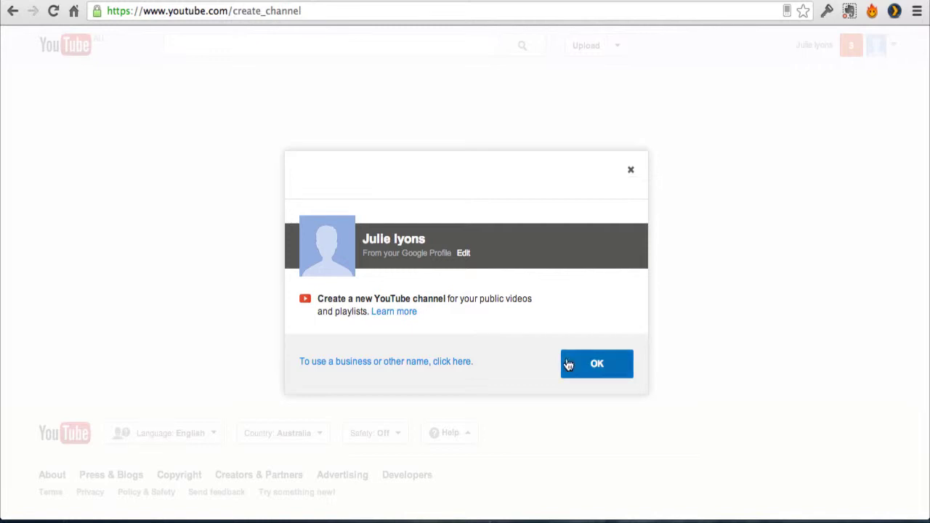
pyautogui.click(597, 374)
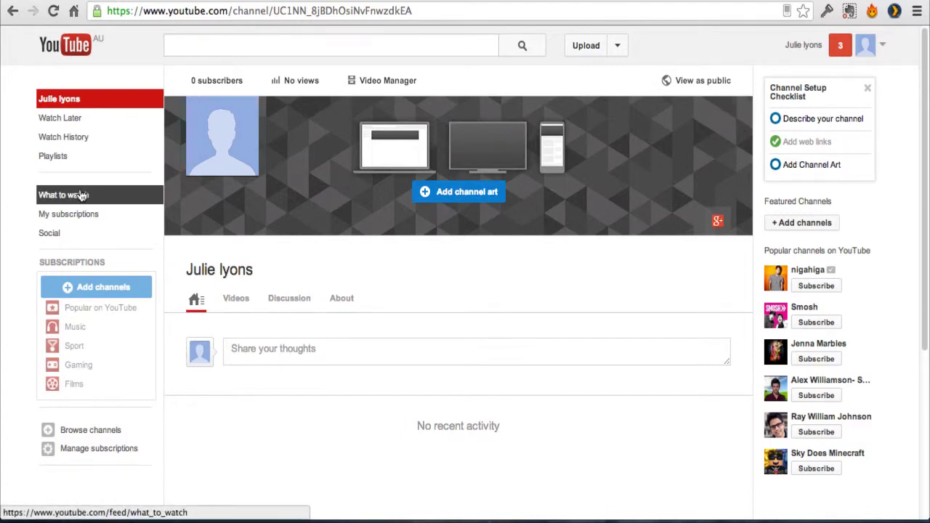
# Start creating a photo slideshow for upload and look through the account's existing photo albums and photos.
pyautogui.click(585, 45)
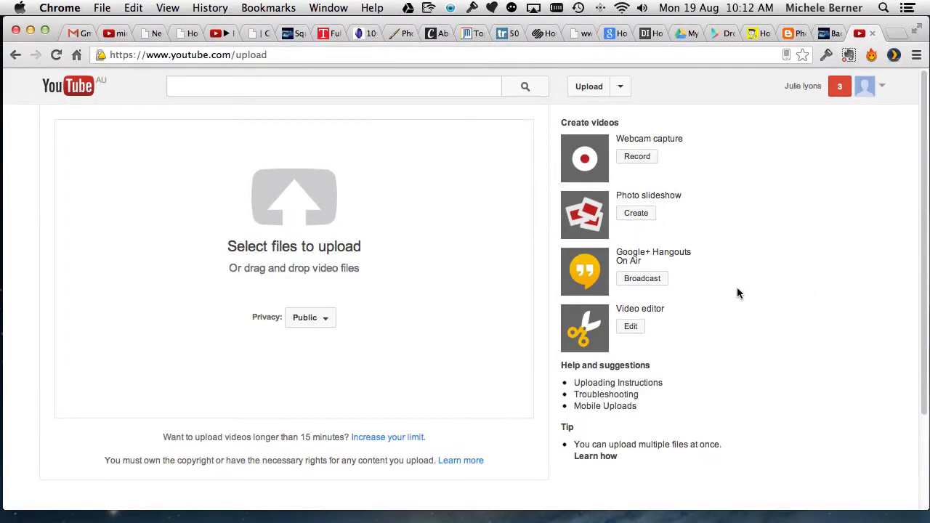
pyautogui.click(635, 219)
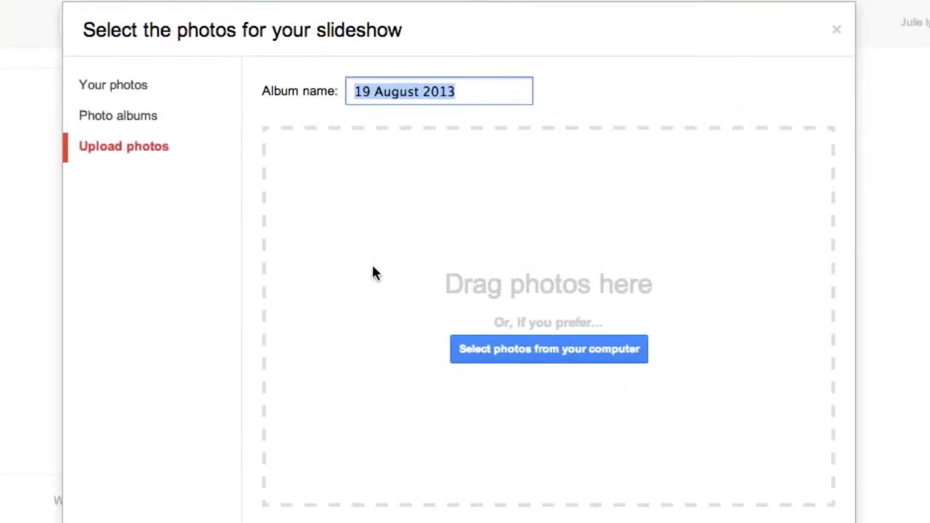
pyautogui.click(104, 117)
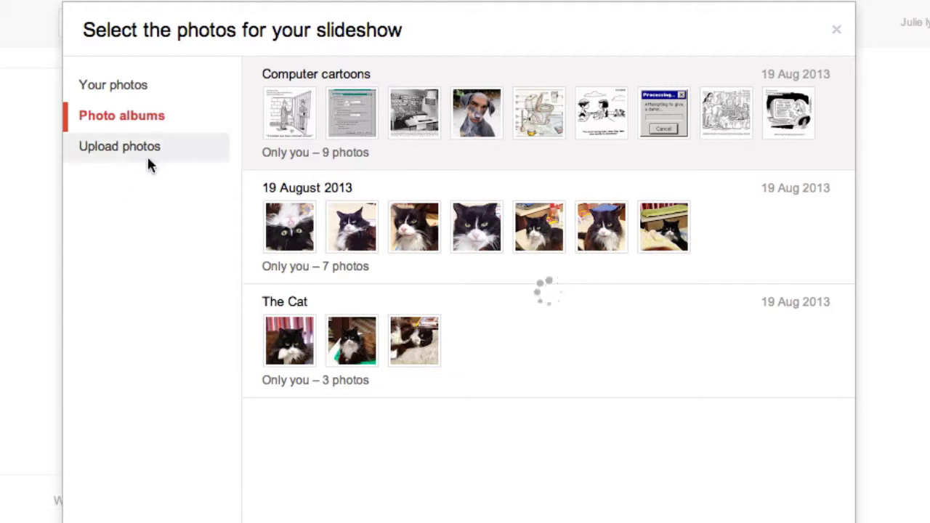
pyautogui.click(106, 87)
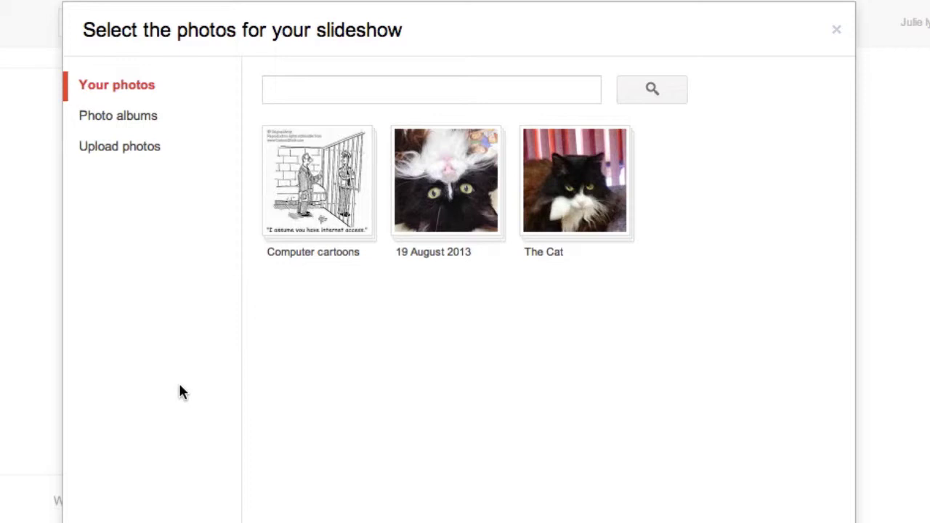
# Choose to upload new photos for the slideshow and name the new album Harry.
pyautogui.click(99, 153)
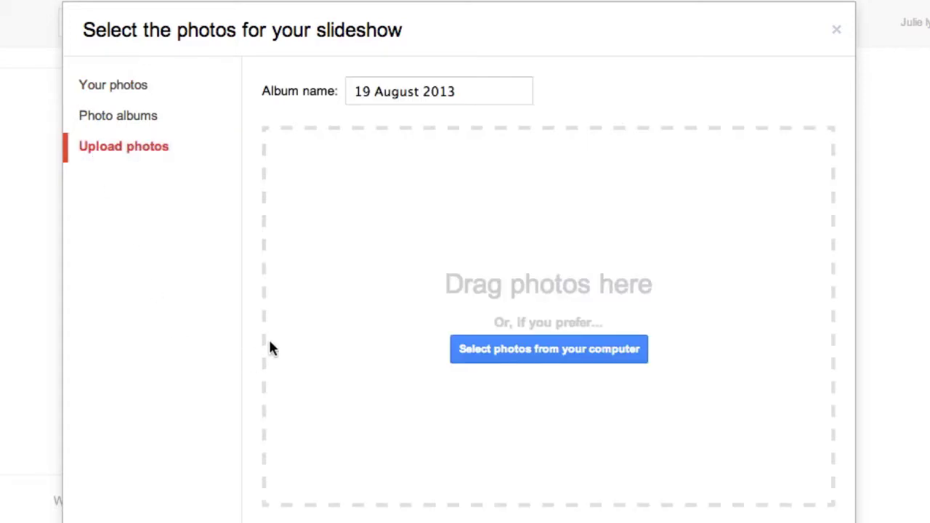
pyautogui.moveTo(465, 94); pyautogui.dragTo(342, 89)
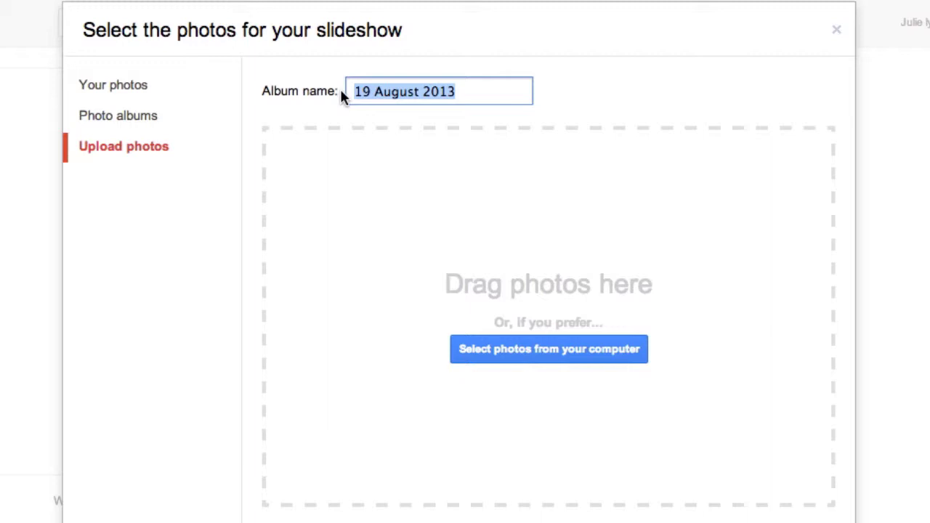
pyautogui.write('Harry')
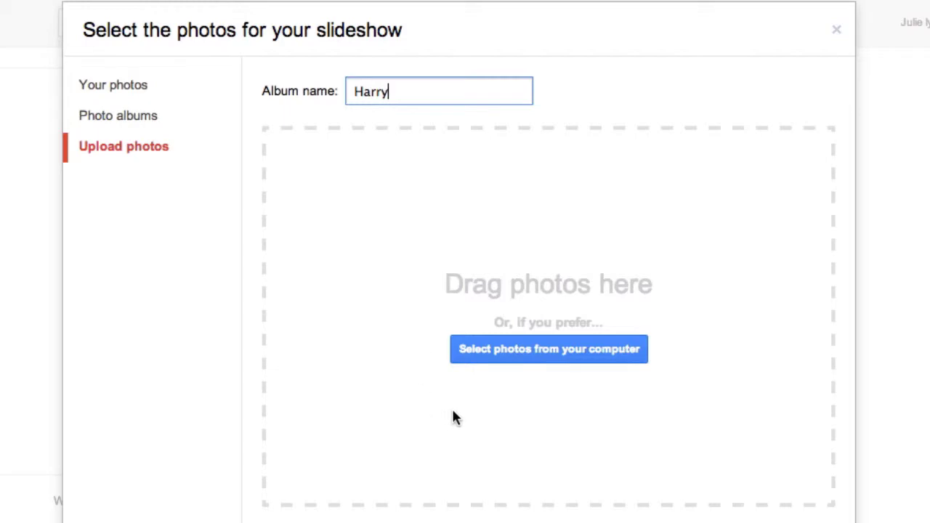
# Upload the five photos harry - aug 6.jpg through harry - aug 1.jpg from the Harry folder in Pictures.
pyautogui.click(531, 355)
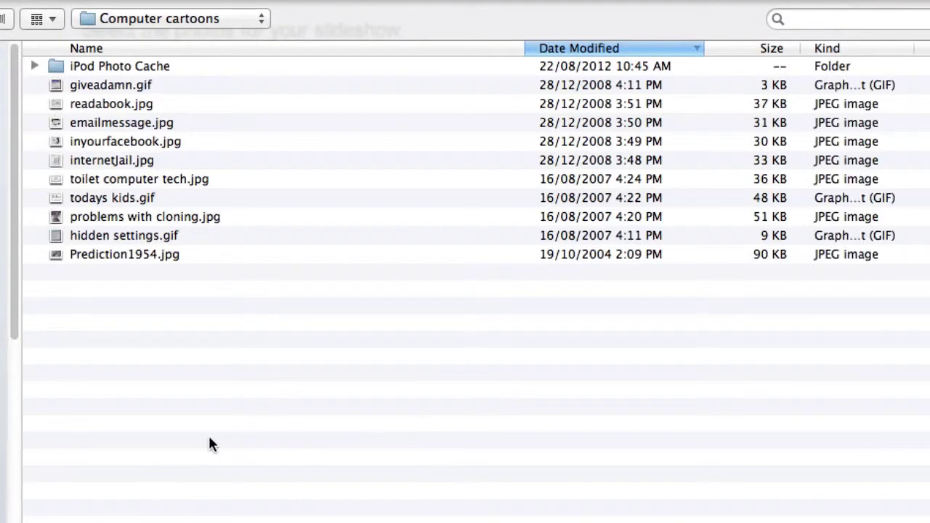
pyautogui.press('super+Up')
pyautogui.click(34, 146)
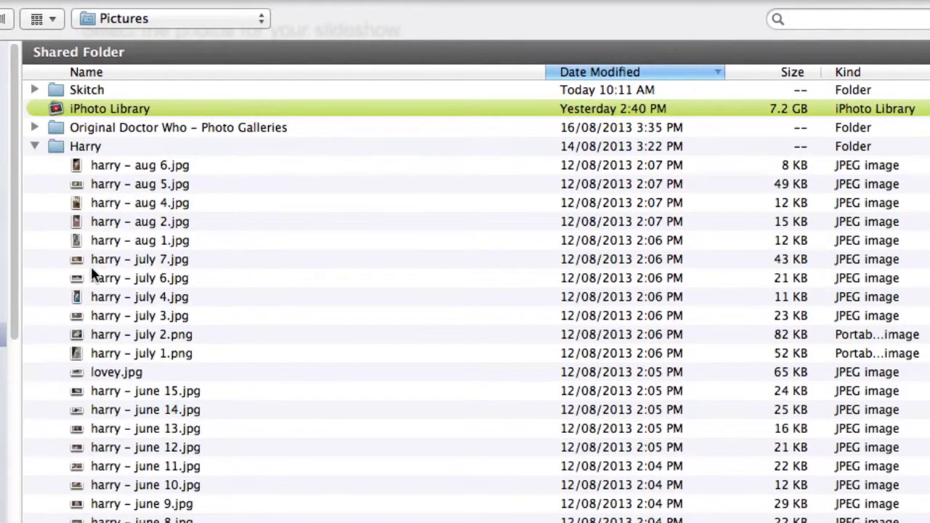
pyautogui.click(110, 164)
pyautogui.hotkey('shift', 'Down')
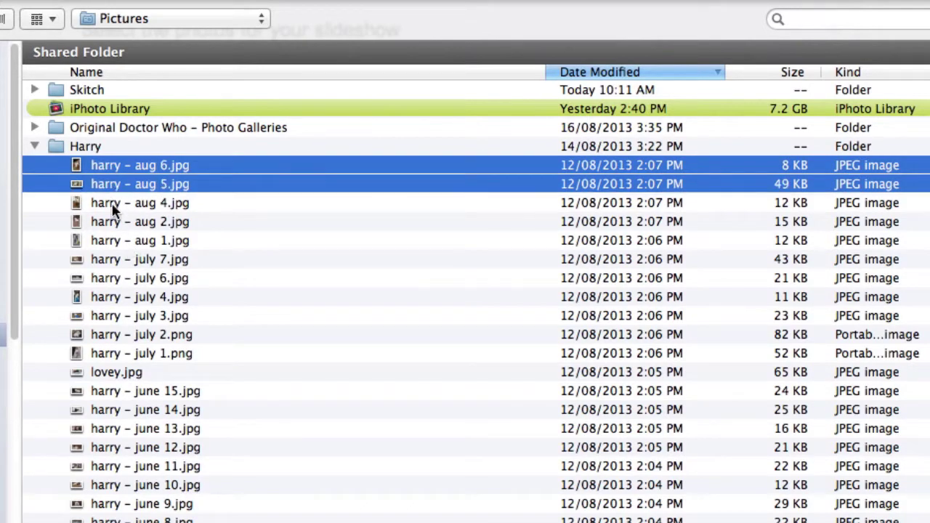
pyautogui.keyDown('shift'); pyautogui.click(113, 207); pyautogui.keyUp('shift')
pyautogui.keyDown('shift'); pyautogui.click(110, 221); pyautogui.keyUp('shift')
pyautogui.keyDown('shift'); pyautogui.click(109, 240); pyautogui.keyUp('shift')
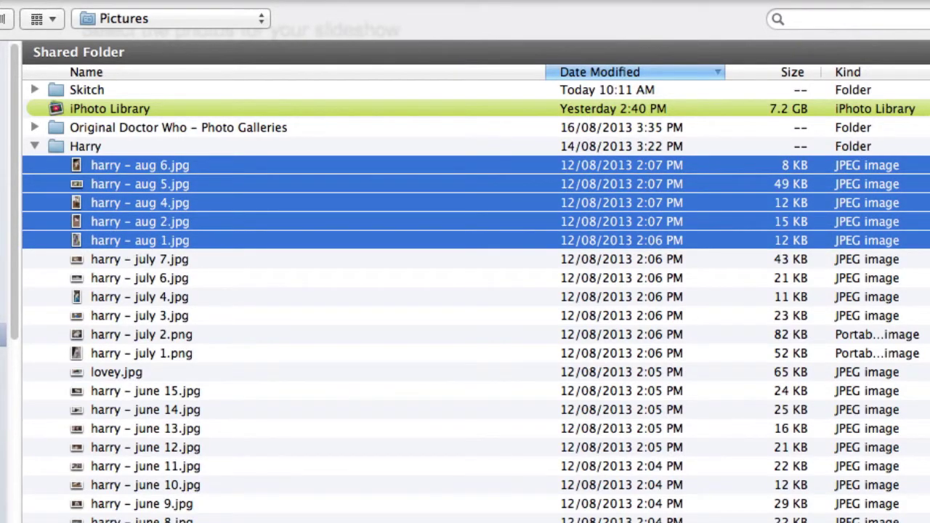
pyautogui.click(788, 480)
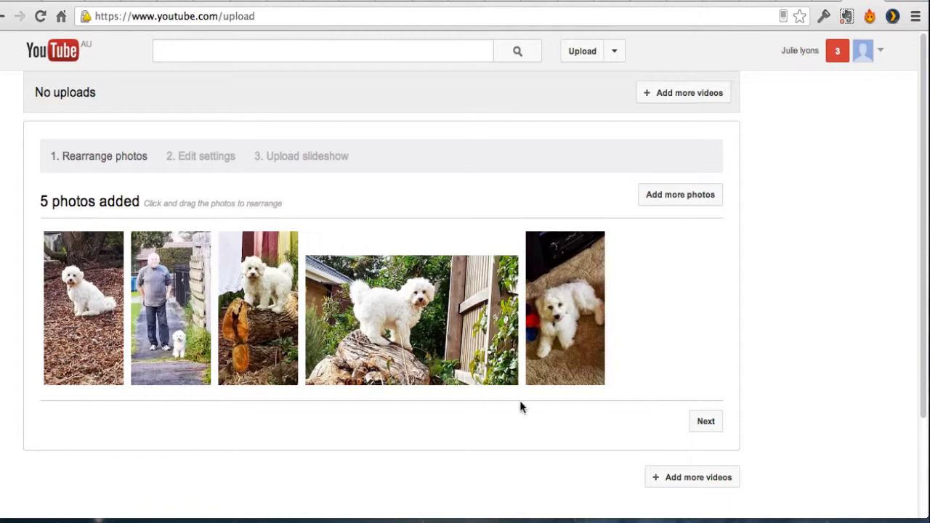
# Move the log-by-the-fence photo to second place and the carpet photo to fourth, and remove the photo of the man with the dog.
pyautogui.moveTo(456, 338); pyautogui.dragTo(272, 323)
pyautogui.moveTo(565, 332); pyautogui.dragTo(478, 327)
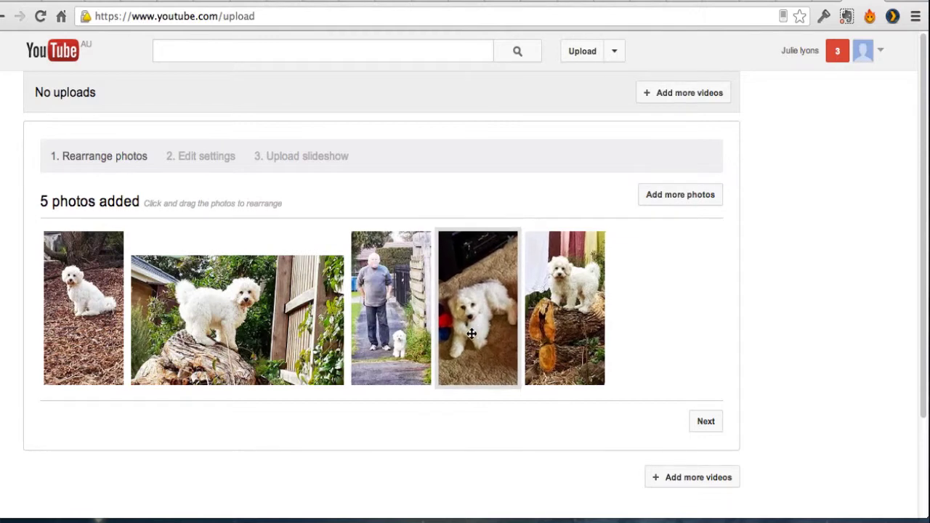
pyautogui.click(424, 238)
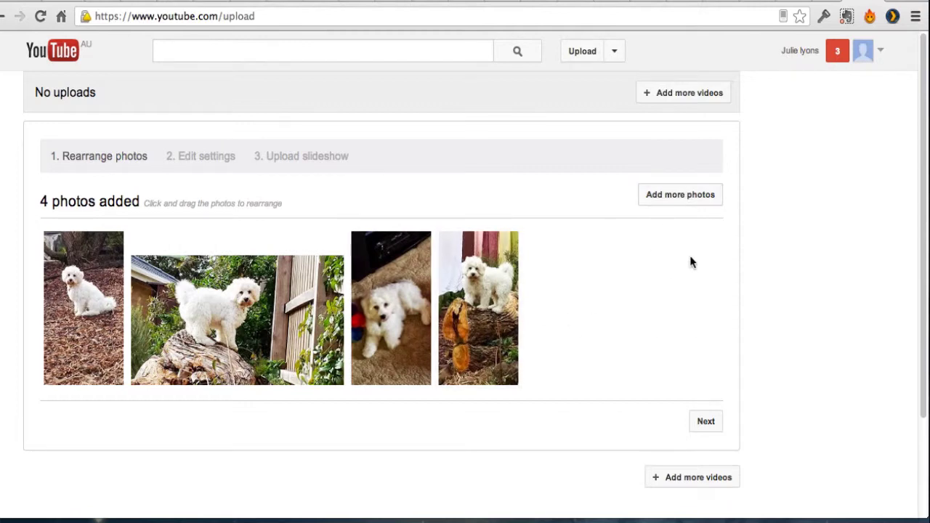
# Add harry - june 8.jpg through harry - june 3.jpg from the computer to the slideshow, storing them in the existing Harry album.
pyautogui.click(673, 198)
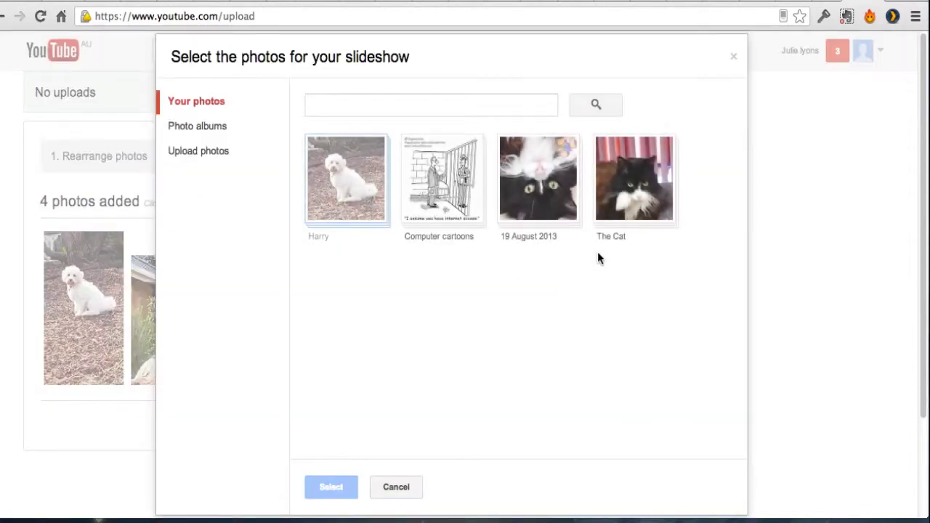
pyautogui.click(205, 154)
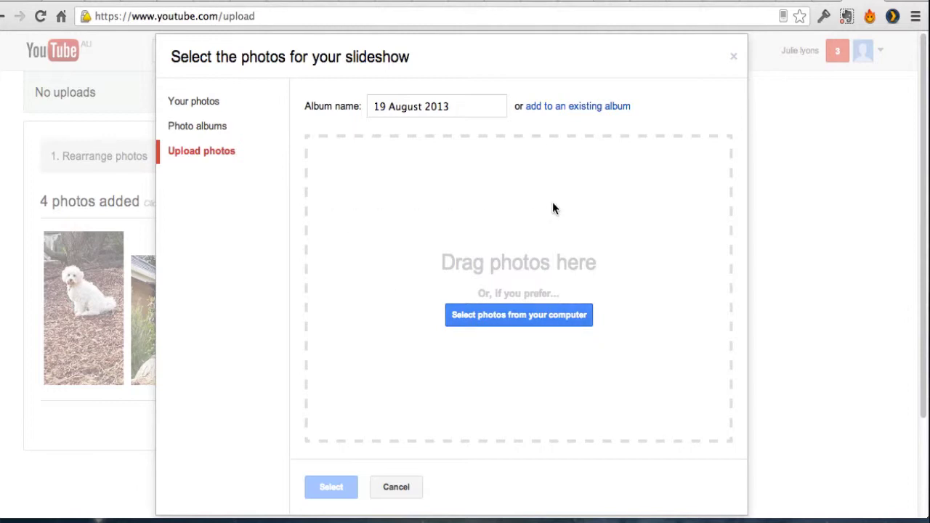
pyautogui.click(560, 109)
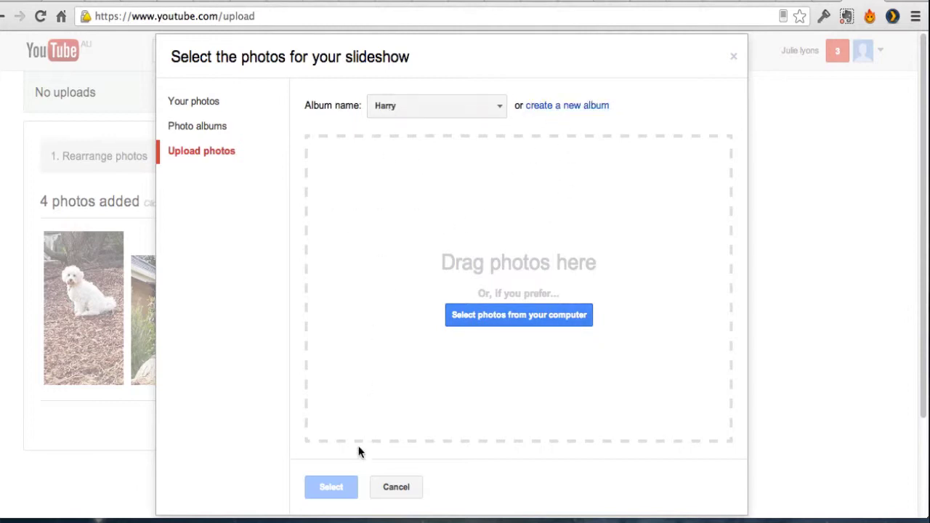
pyautogui.click(507, 317)
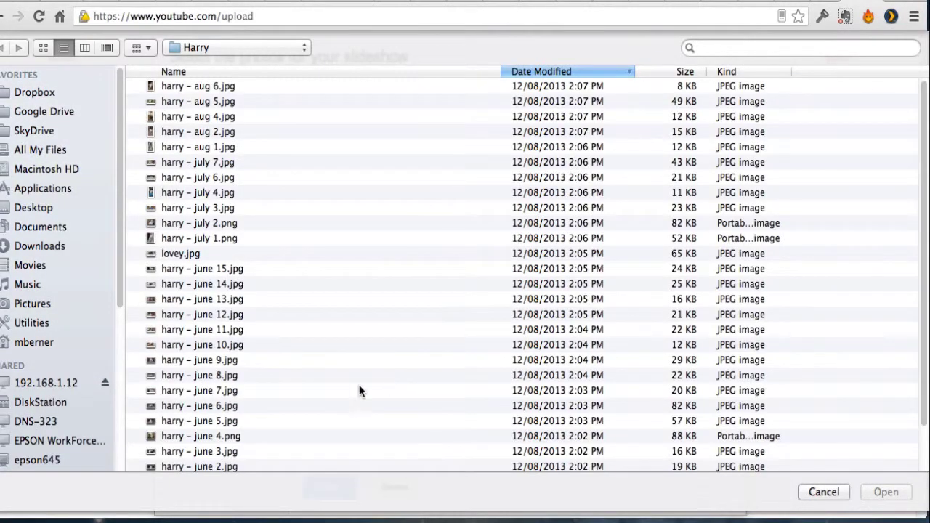
pyautogui.moveTo(205, 373); pyautogui.dragTo(188, 450)
pyautogui.click(885, 492)
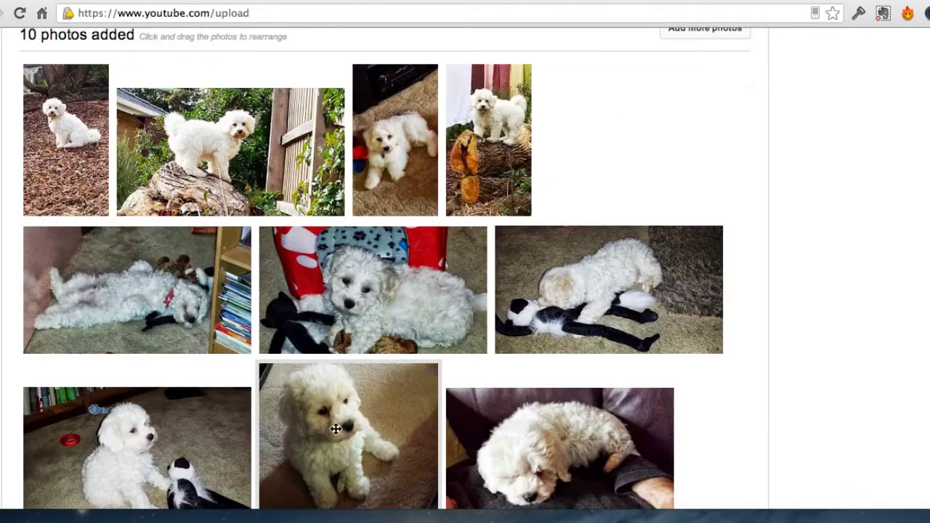
# Place the sitting-puppy close-up right after the log-by-the-fence photo, move the flat-lying toy photo to second place, and continue to the slideshow settings.
pyautogui.moveTo(334, 429); pyautogui.dragTo(476, 134)
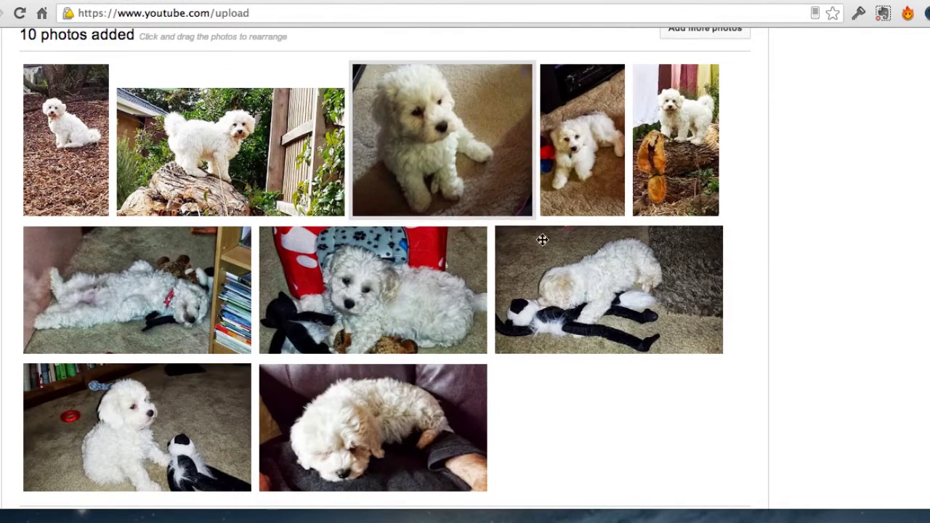
pyautogui.moveTo(618, 297); pyautogui.dragTo(288, 207)
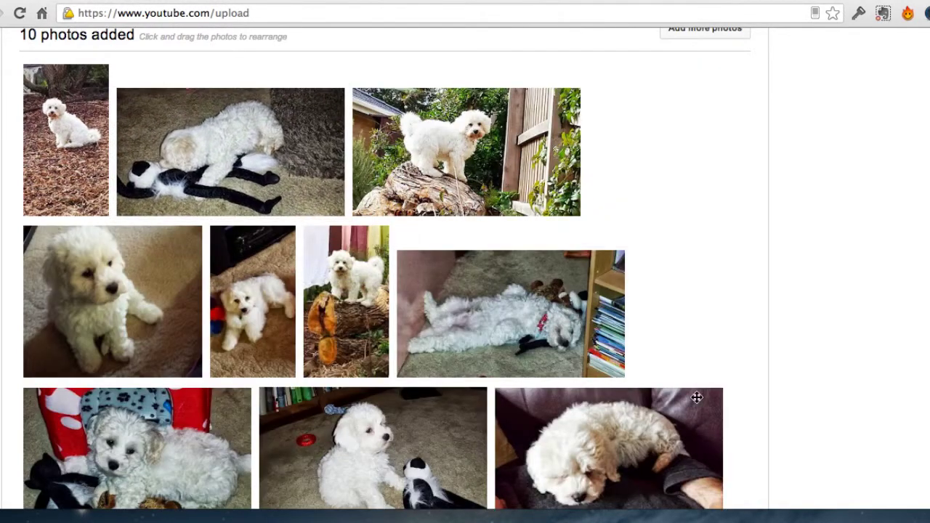
pyautogui.scroll(-3, 857, 409)
pyautogui.click(731, 434)
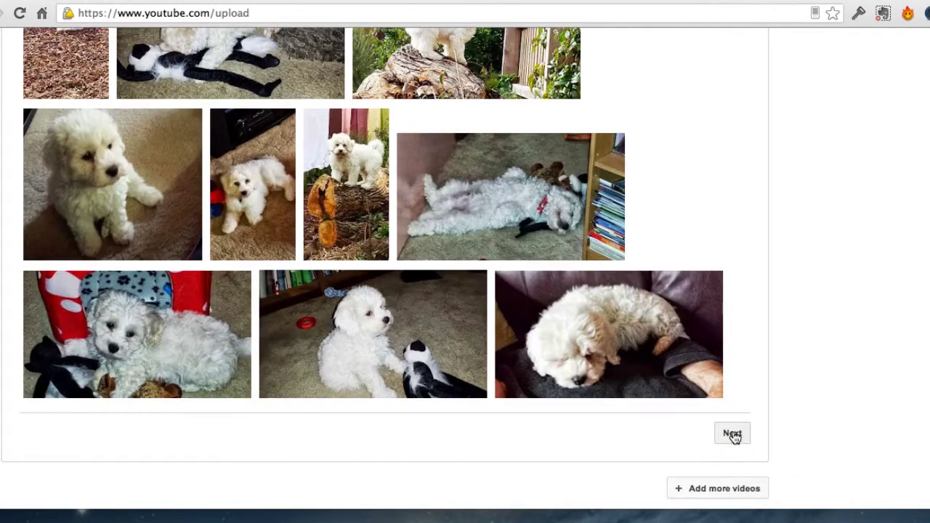
# Set the slide duration to 6 seconds, keep Pan Zoom as the slide effect, and set the transition to Slide.
pyautogui.scroll(4, 521, 402)
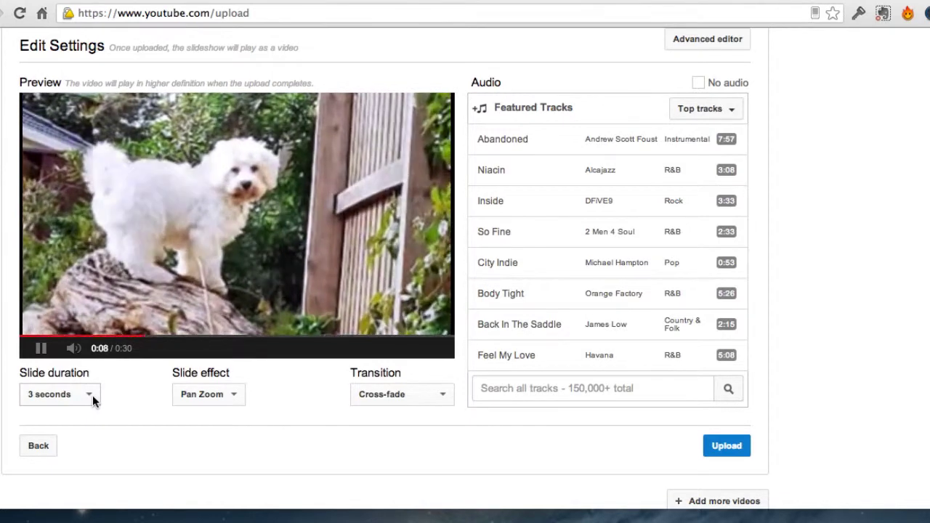
pyautogui.click(93, 395)
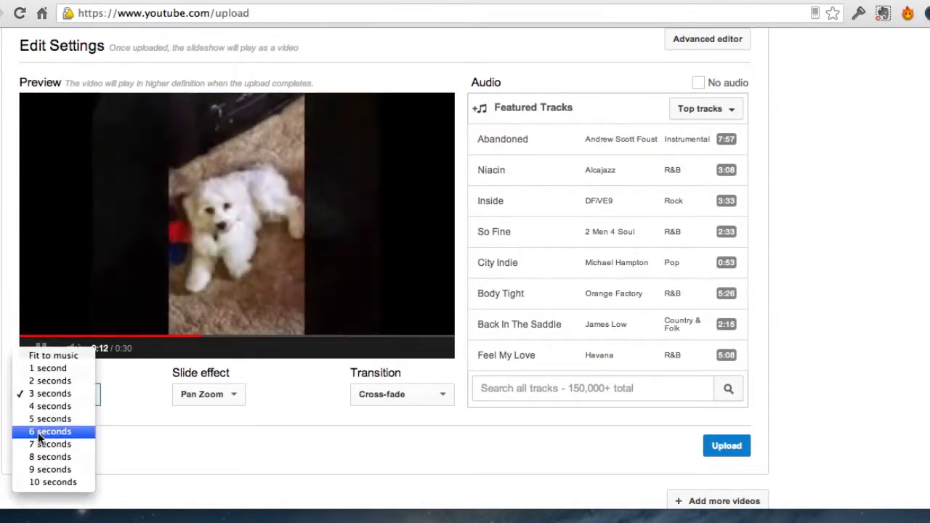
pyautogui.click(38, 431)
pyautogui.click(246, 395)
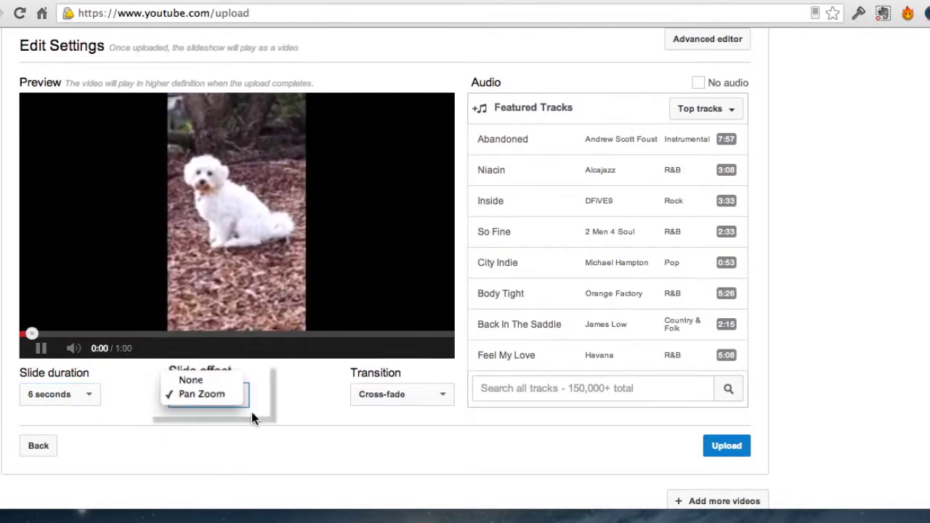
pyautogui.click(319, 409)
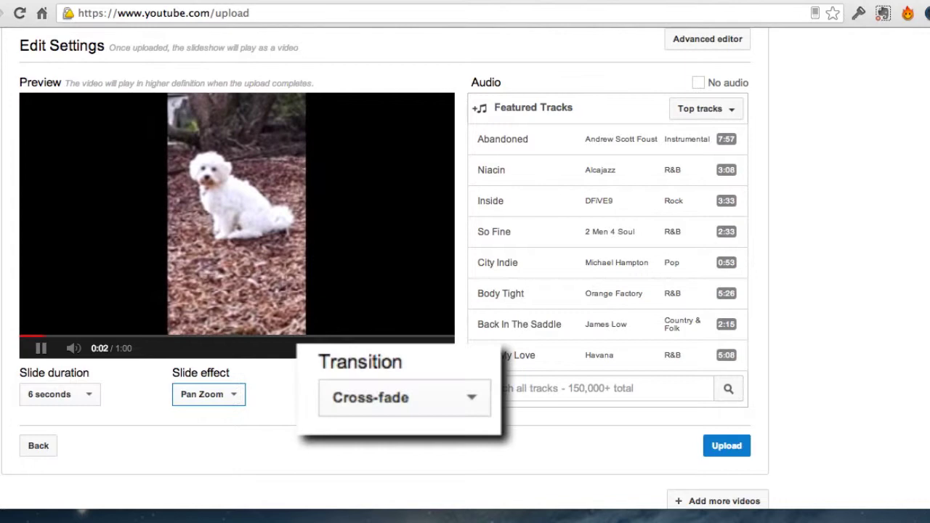
pyautogui.click(445, 394)
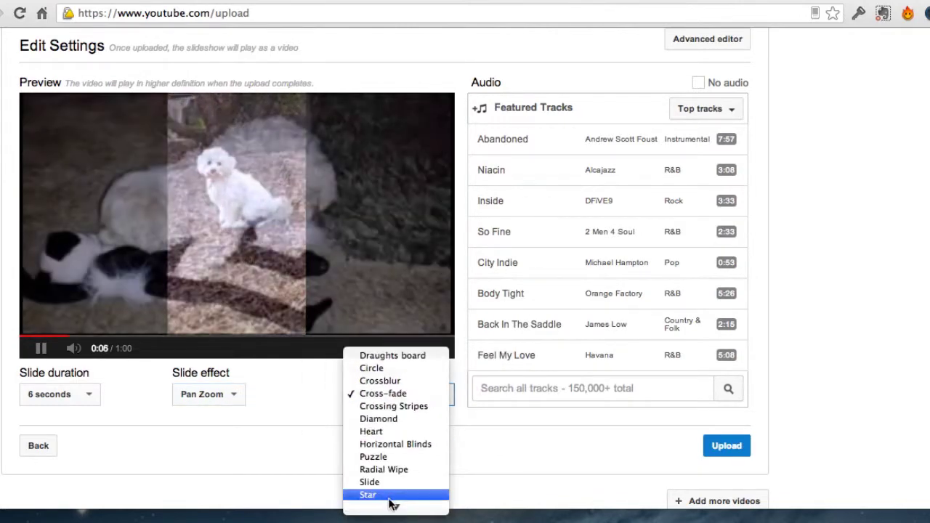
pyautogui.click(385, 481)
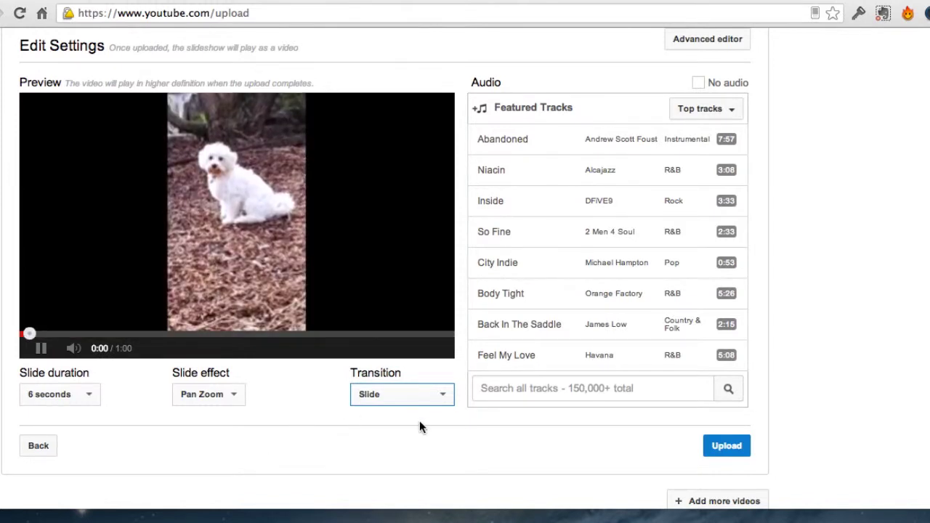
# Set the slideshow transition to Cross-fade.
pyautogui.click(442, 395)
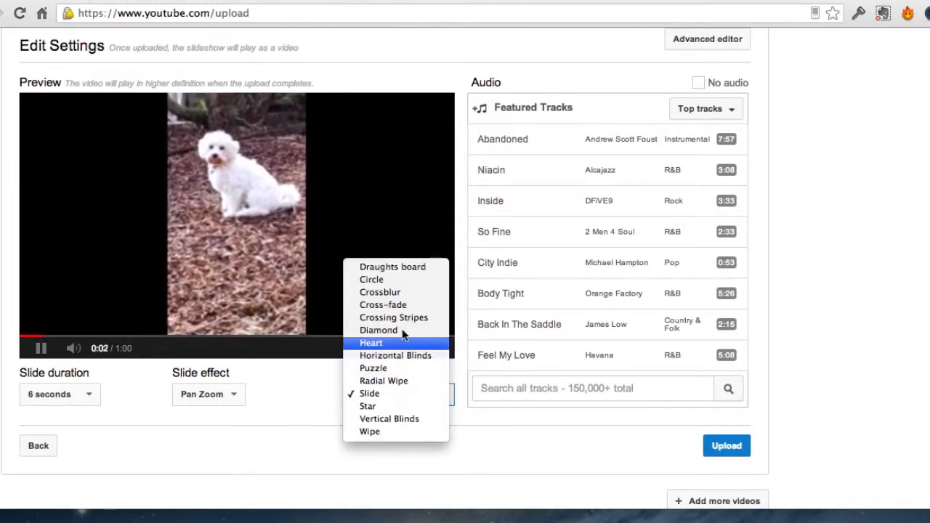
pyautogui.click(384, 305)
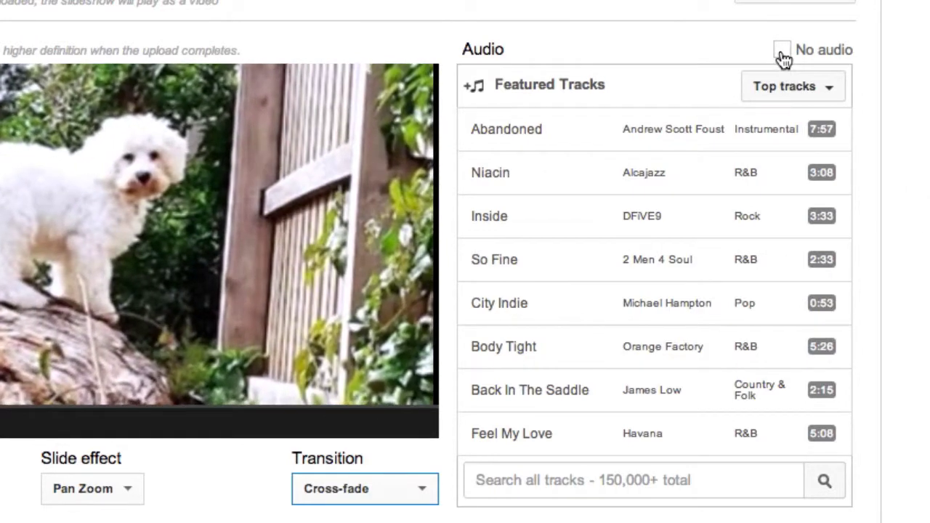
pyautogui.click(780, 51)
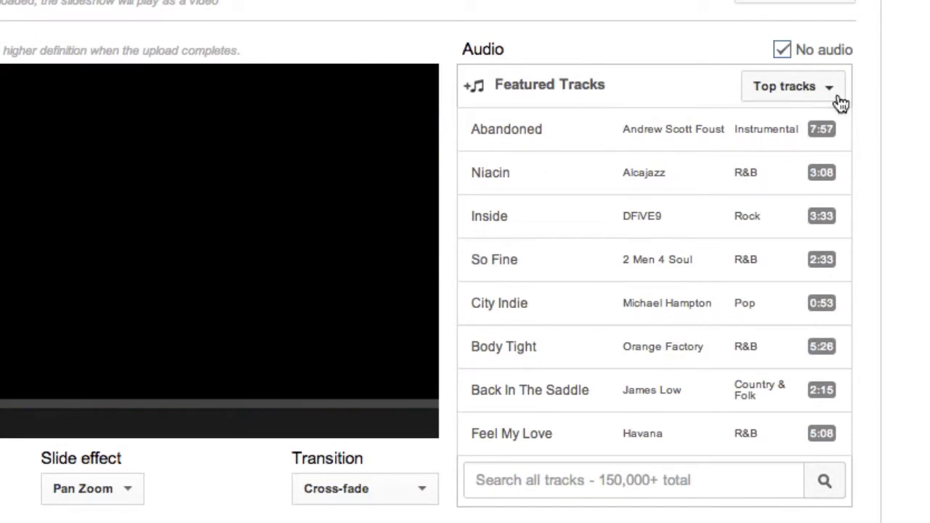
pyautogui.click(781, 51)
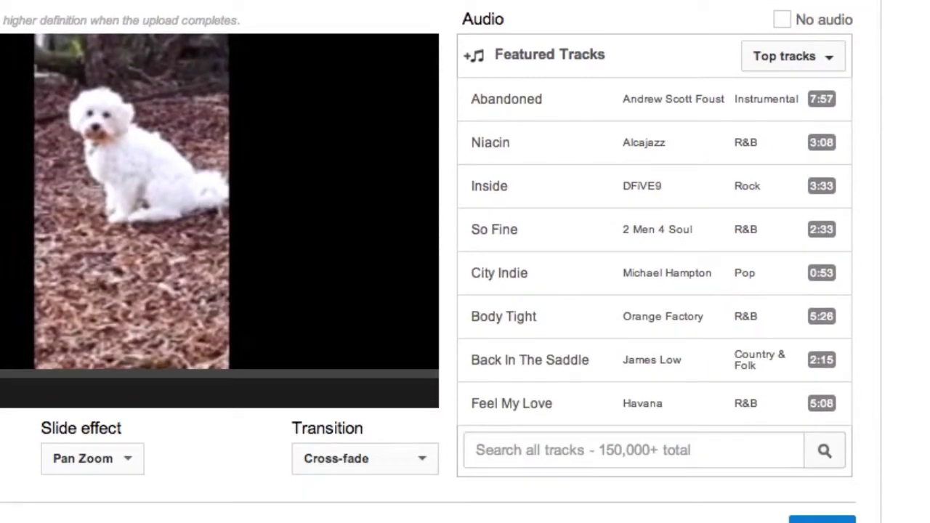
pyautogui.click(829, 64)
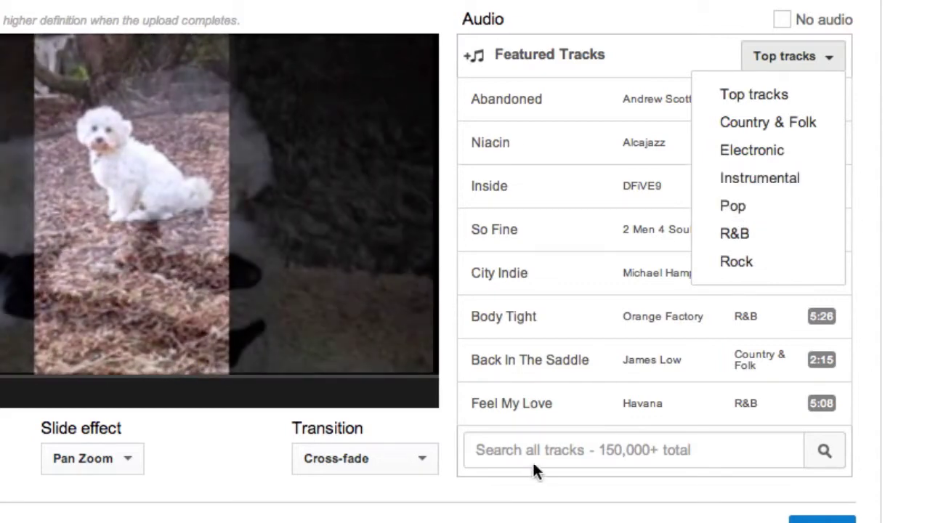
pyautogui.click(528, 450)
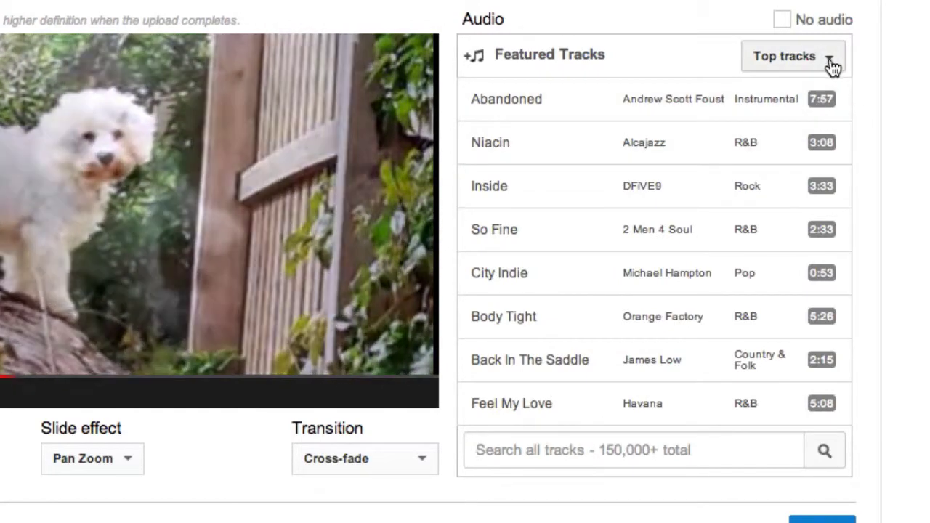
# Filter the featured audio tracks to Instrumental and choose A Dirty Trick as the slideshow music.
pyautogui.click(830, 66)
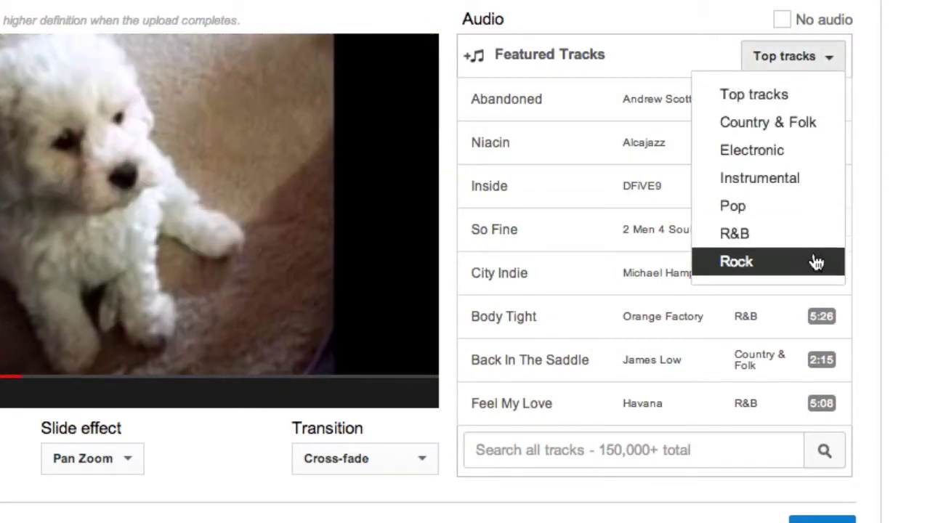
pyautogui.click(739, 180)
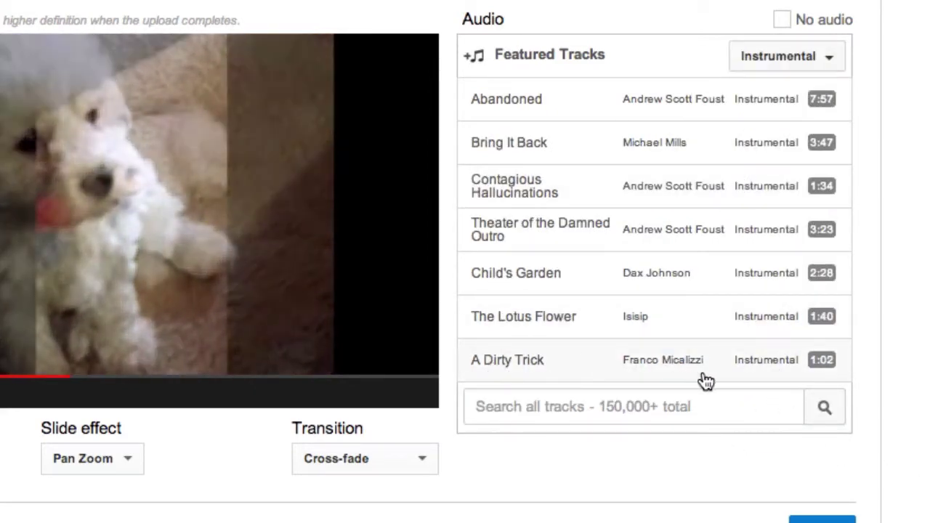
pyautogui.click(540, 367)
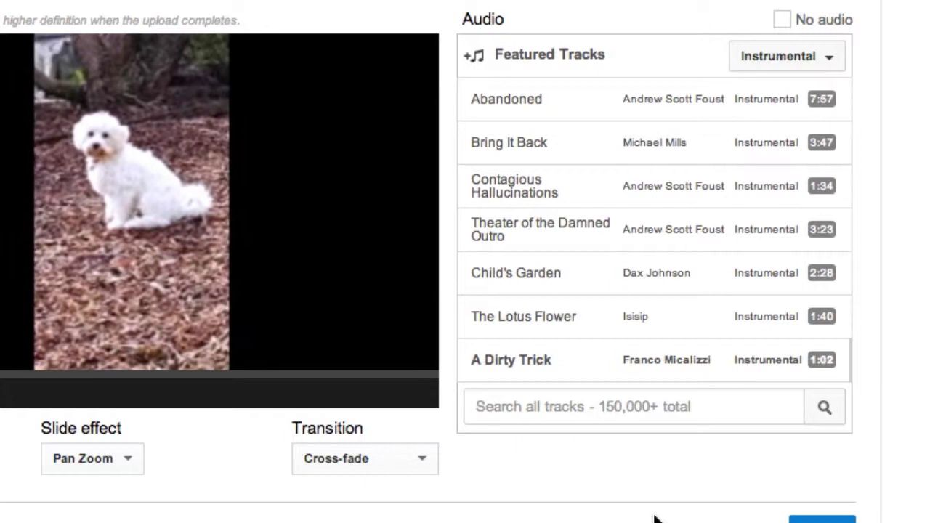
# Lower the sound volume, play part of the slideshow preview with the chosen music, and pause it.
pyautogui.press('XF86AudioLowerVolume')
pyautogui.press('XF86AudioLowerVolume')
pyautogui.press('XF86AudioLowerVolume')
pyautogui.press('XF86AudioLowerVolume')
pyautogui.press('XF86AudioLowerVolume')
pyautogui.press('XF86AudioLowerVolume')
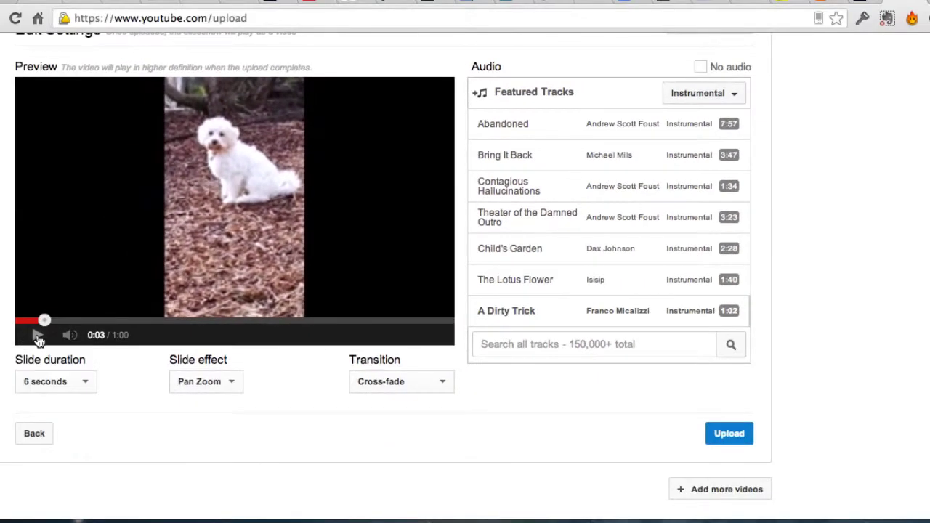
pyautogui.click(37, 338)
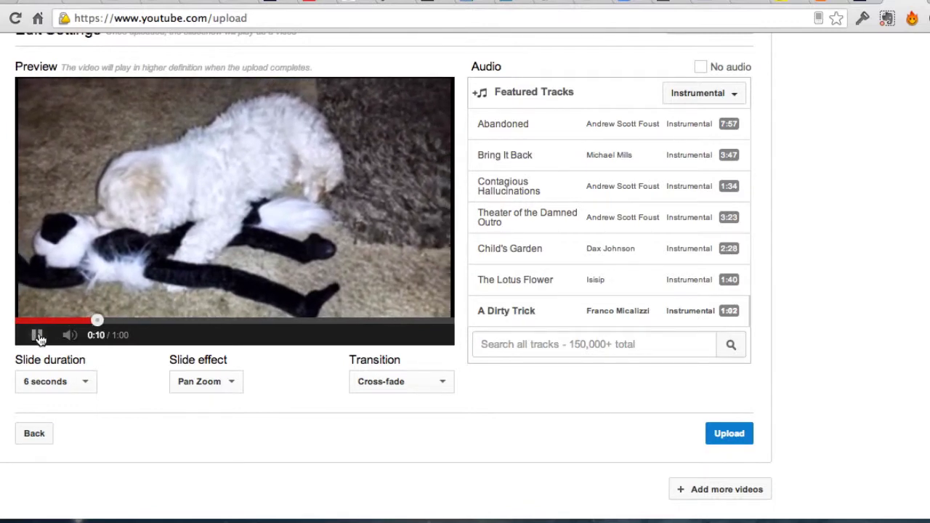
pyautogui.click(38, 335)
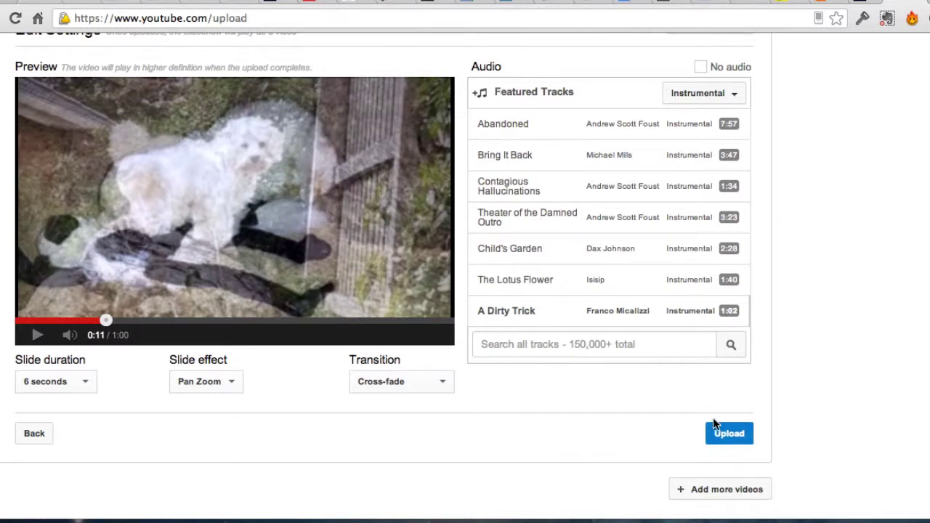
# Upload the slideshow and set its privacy to Unlisted.
pyautogui.click(728, 433)
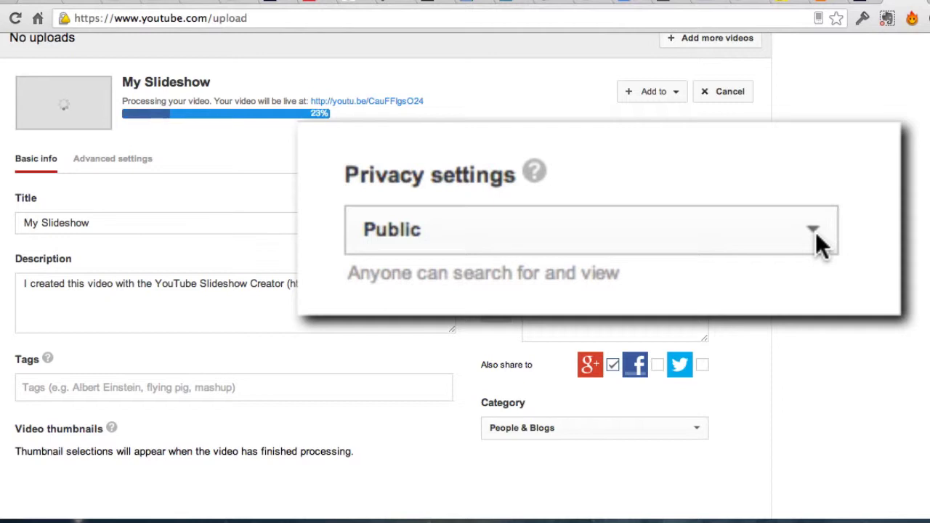
pyautogui.click(815, 232)
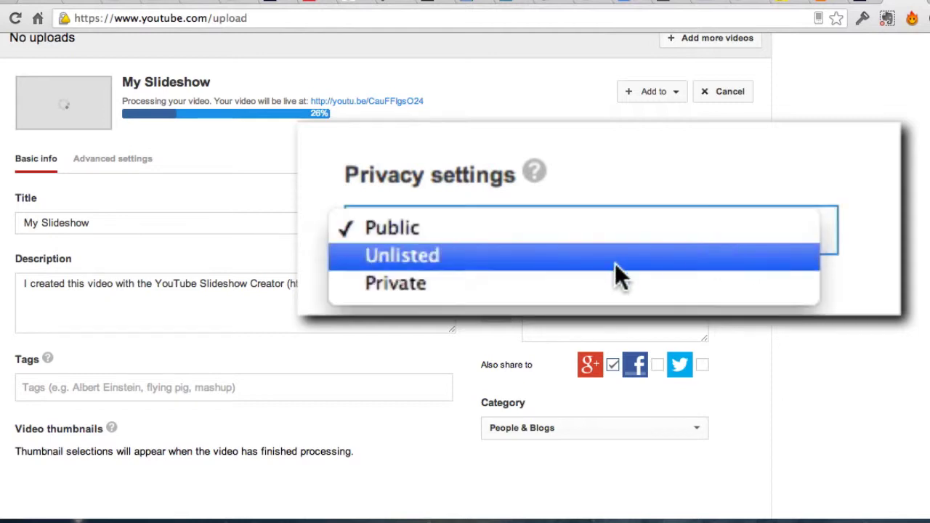
pyautogui.click(382, 255)
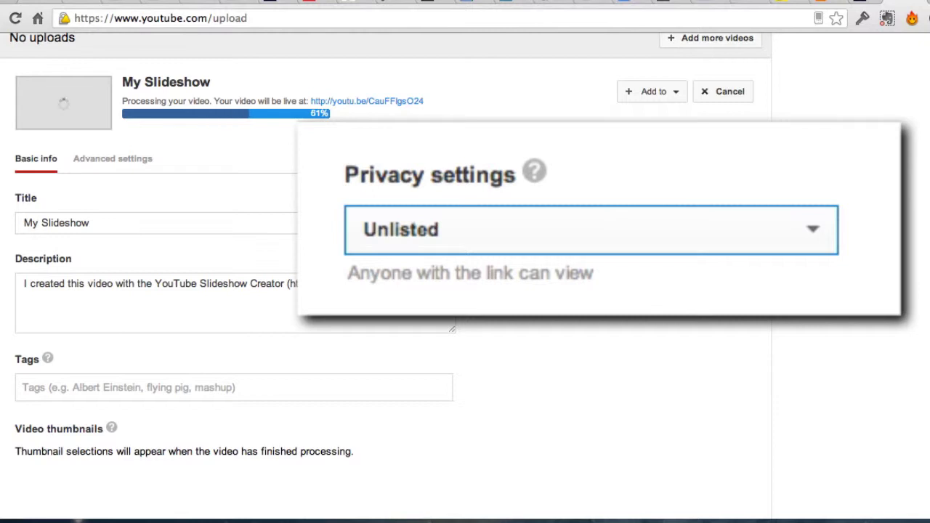
pyautogui.click(813, 248)
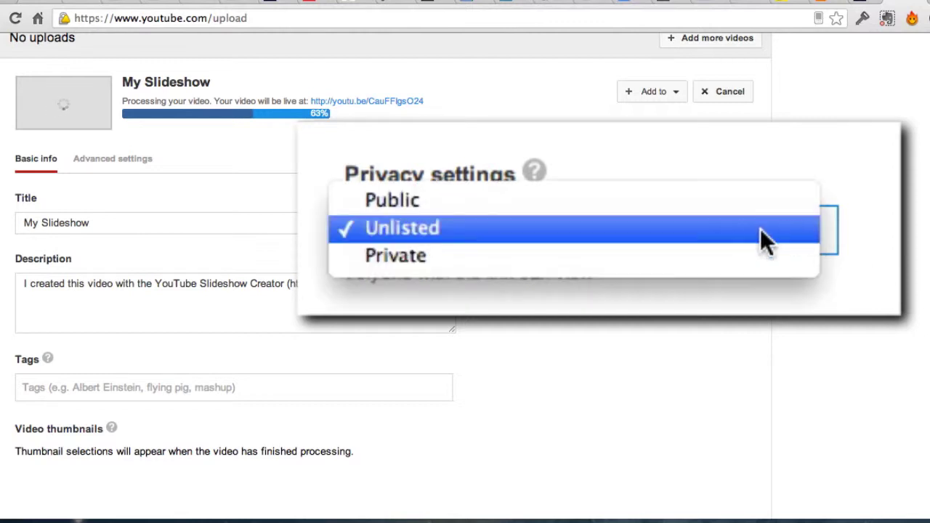
pyautogui.click(395, 260)
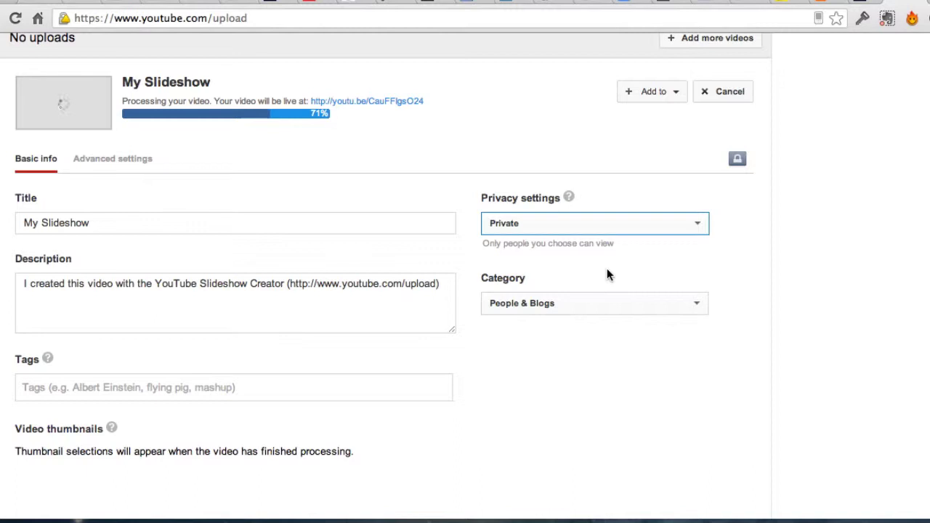
pyautogui.click(696, 223)
pyautogui.click(520, 210)
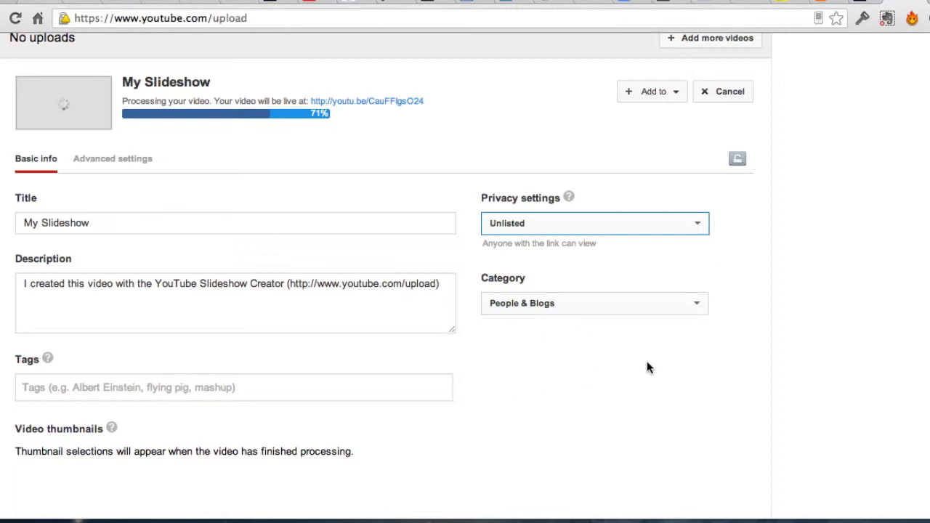
pyautogui.click(697, 303)
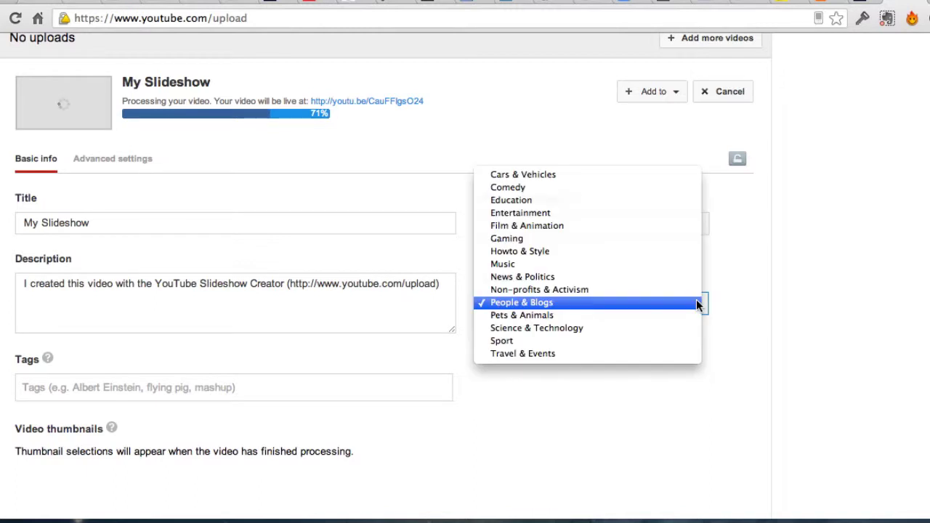
pyautogui.click(711, 391)
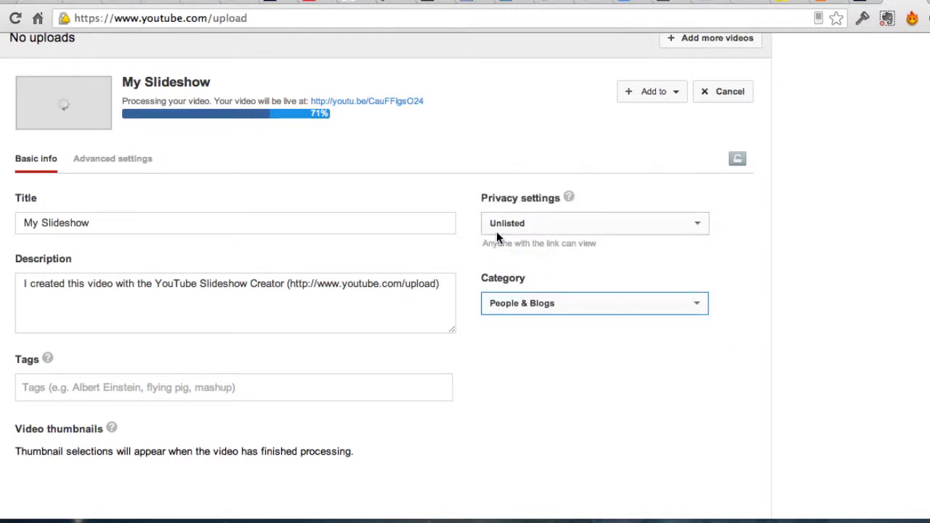
# Replace the video title with Harry, keeping the default description.
pyautogui.tripleClick(95, 226)
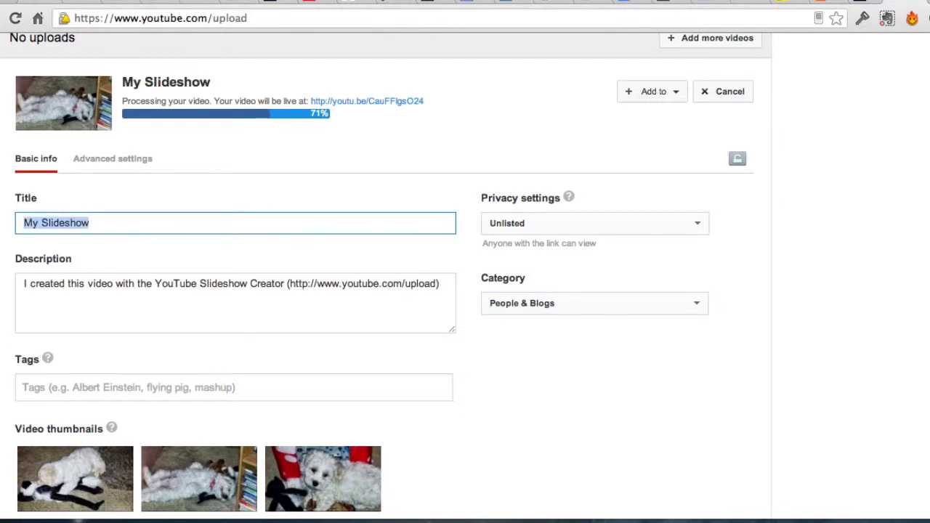
pyautogui.write('Harry')
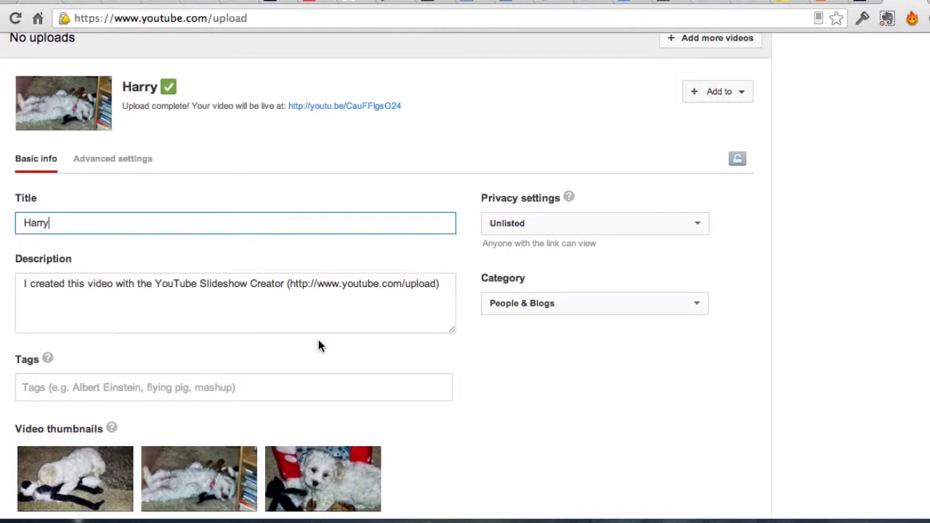
pyautogui.click(445, 283)
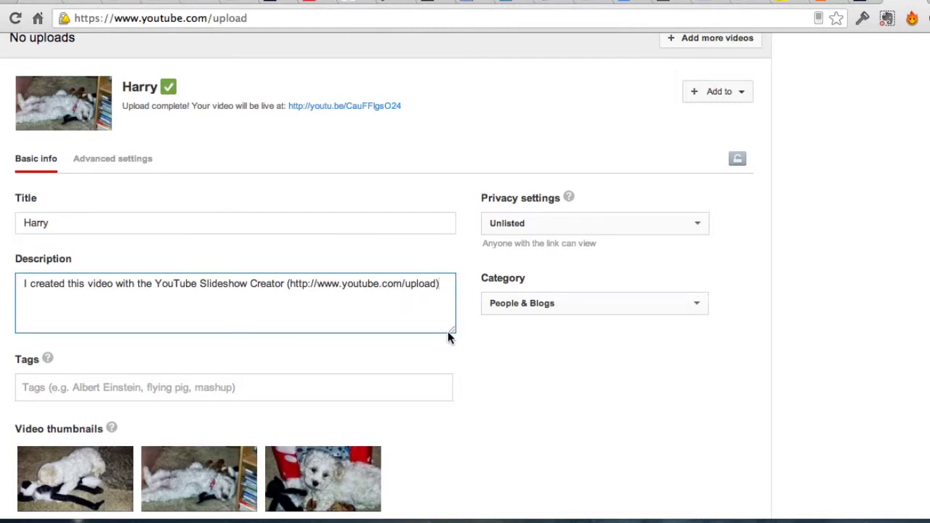
# Add the tags dog and cavoodle to the video.
pyautogui.click(34, 387)
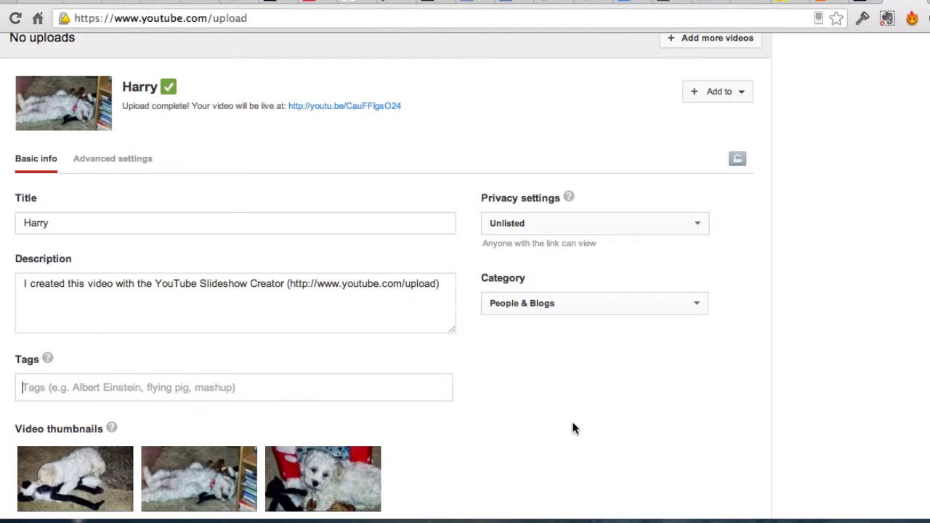
pyautogui.write('dog')
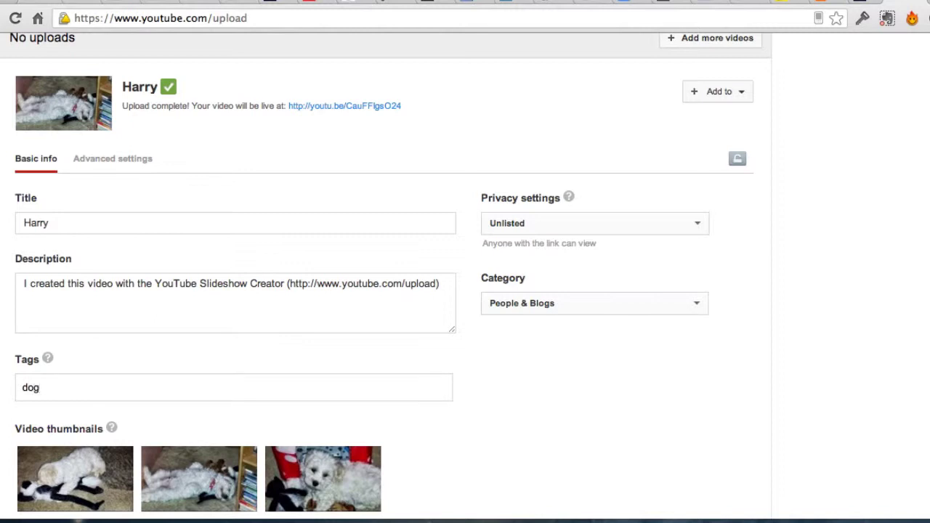
pyautogui.press('Return')
pyautogui.write('cavoodle')
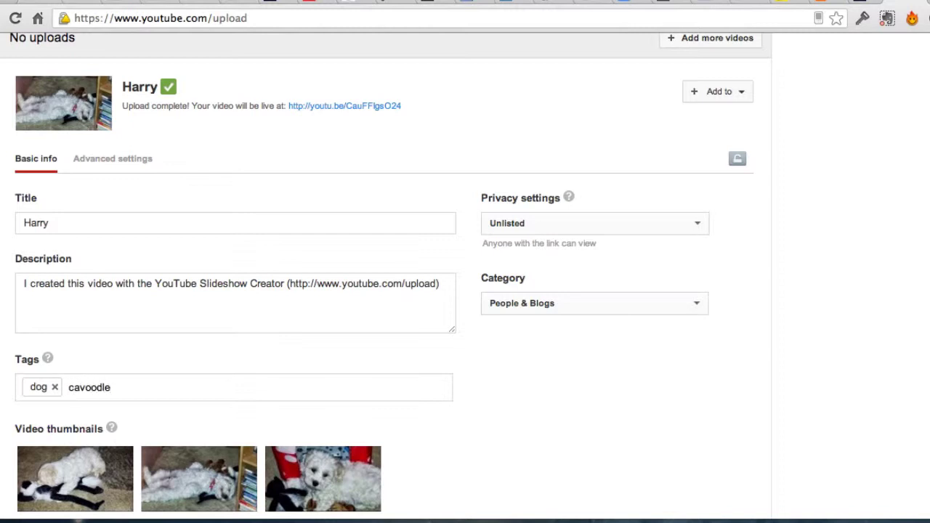
pyautogui.press('Return')
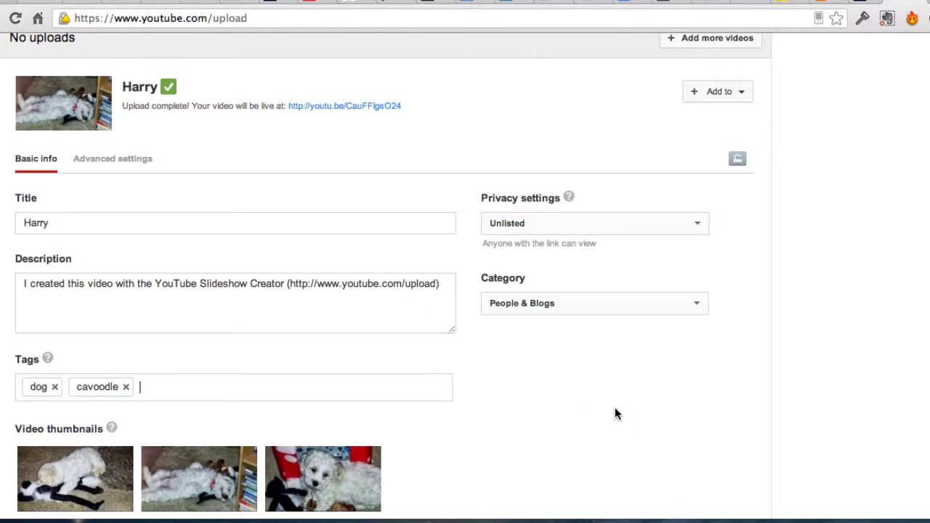
# Choose the third thumbnail, the puppy in front of the red and white fabric, and save the changes.
pyautogui.scroll(-5, 427, 440)
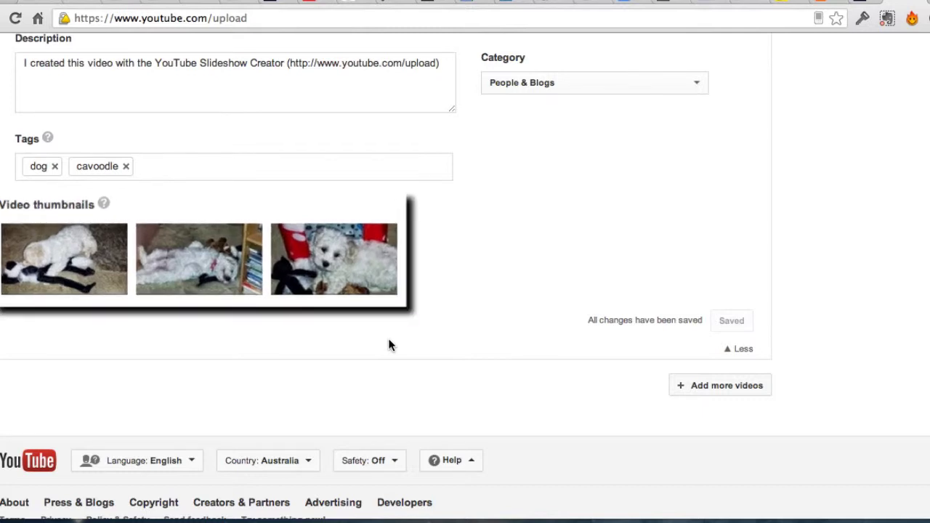
pyautogui.moveTo(191, 276)
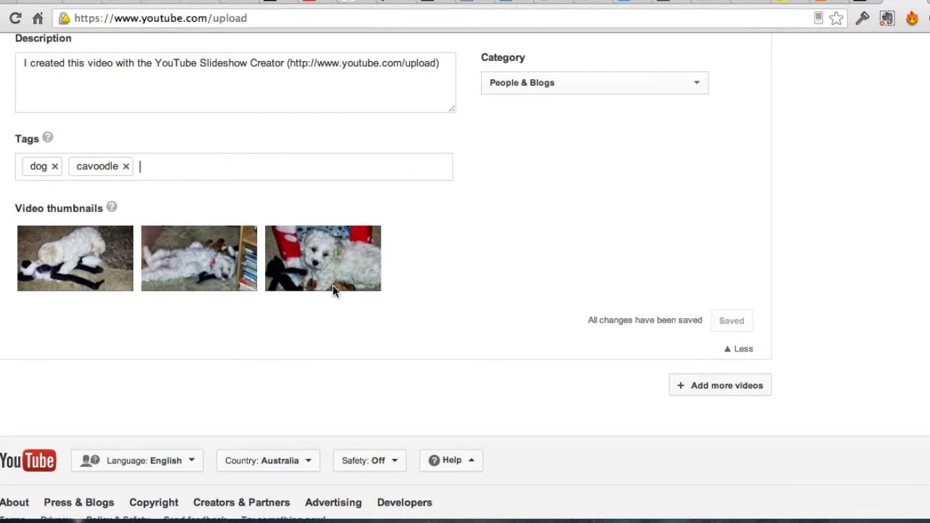
pyautogui.click(332, 258)
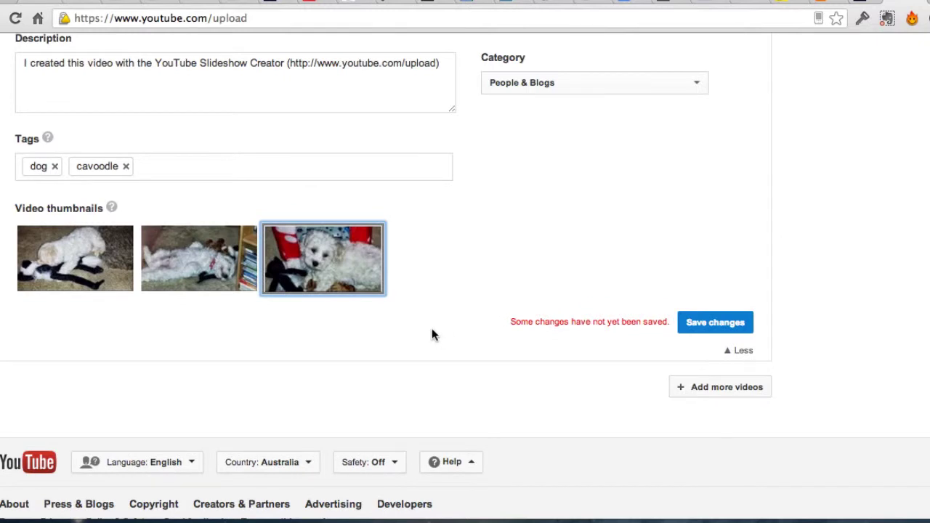
pyautogui.click(714, 324)
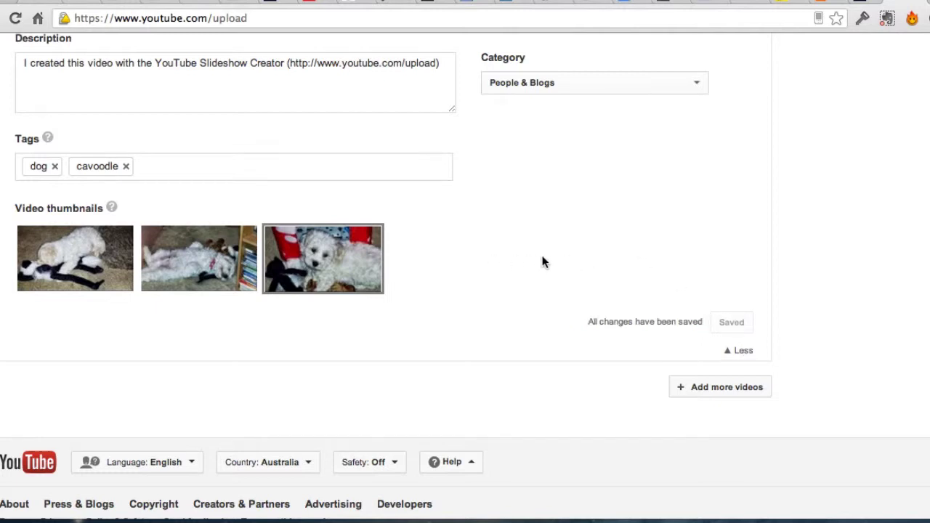
# Open the video's advanced settings and examine the comment, licence, caption, distribution and statistics options.
pyautogui.scroll(5, 544, 257)
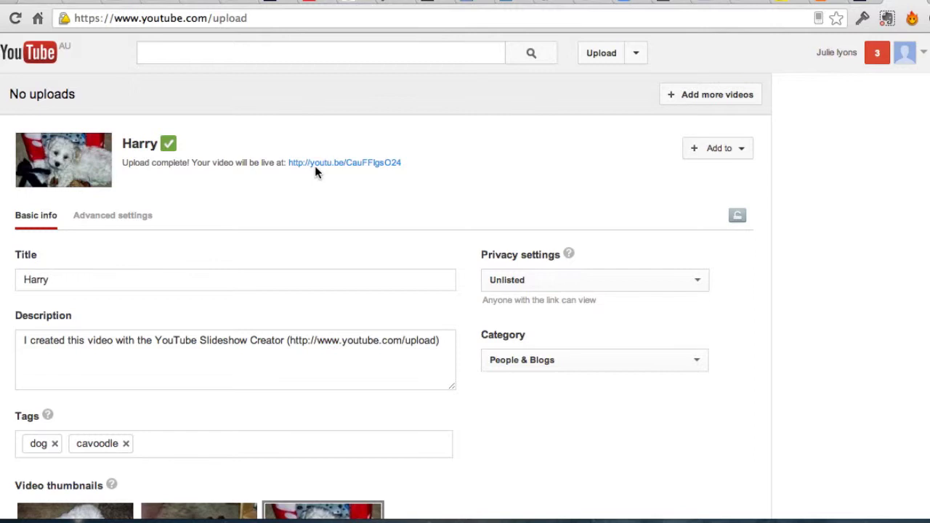
pyautogui.click(125, 216)
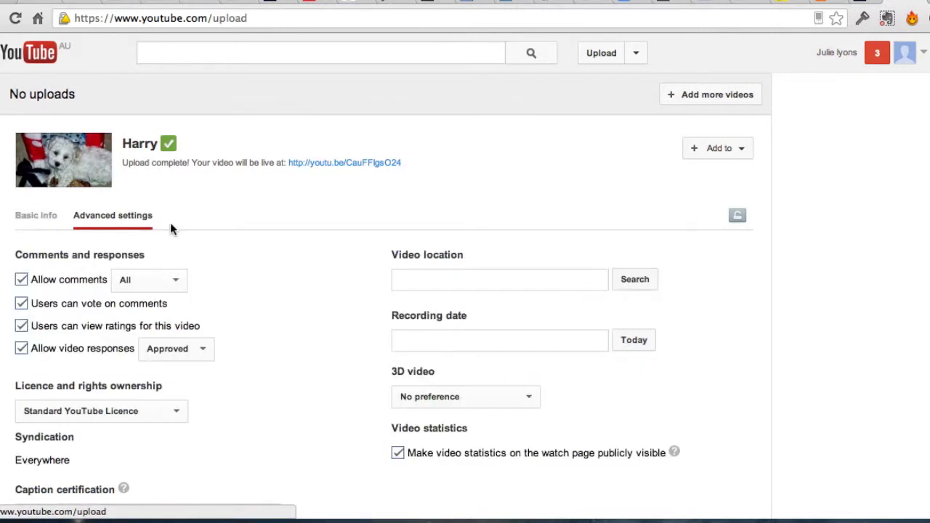
pyautogui.scroll(-5, 294, 410)
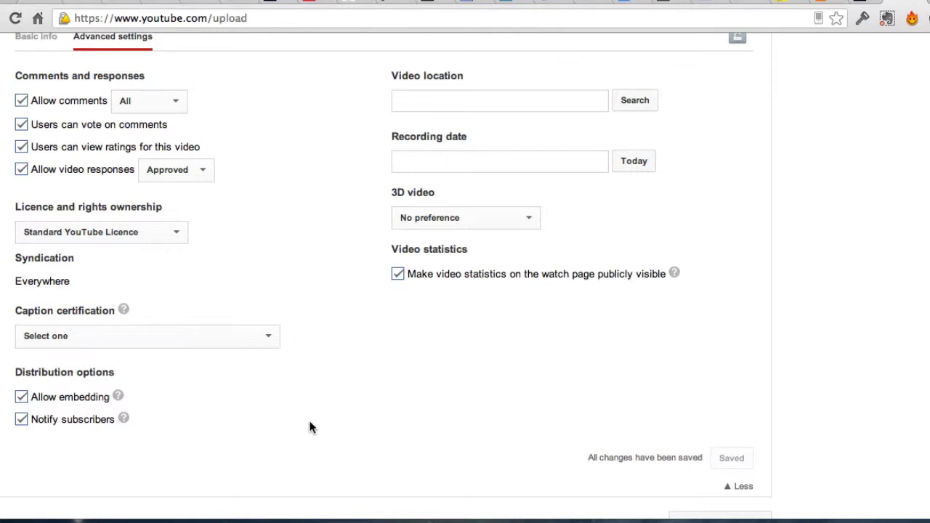
pyautogui.scroll(1, 305, 422)
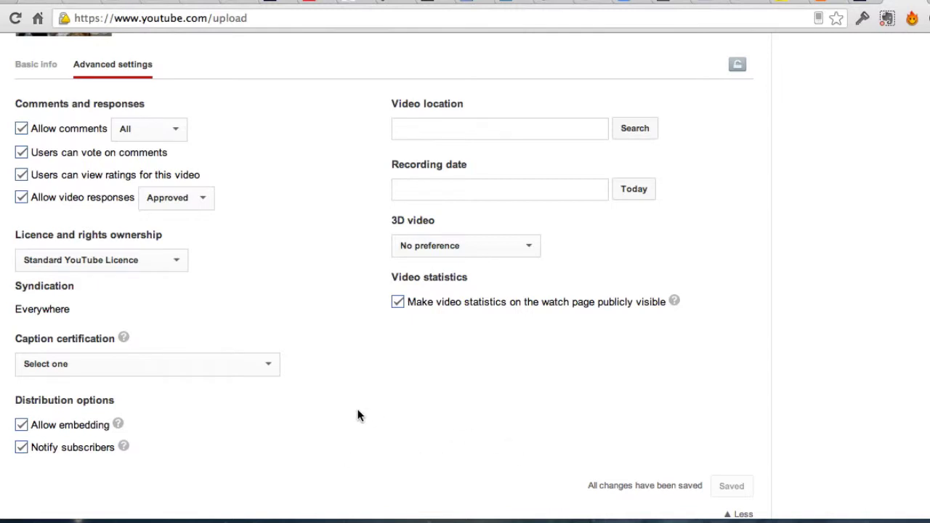
# Check the uploads in the Video Manager and examine the activity feed on the channel page.
pyautogui.scroll(5, 365, 419)
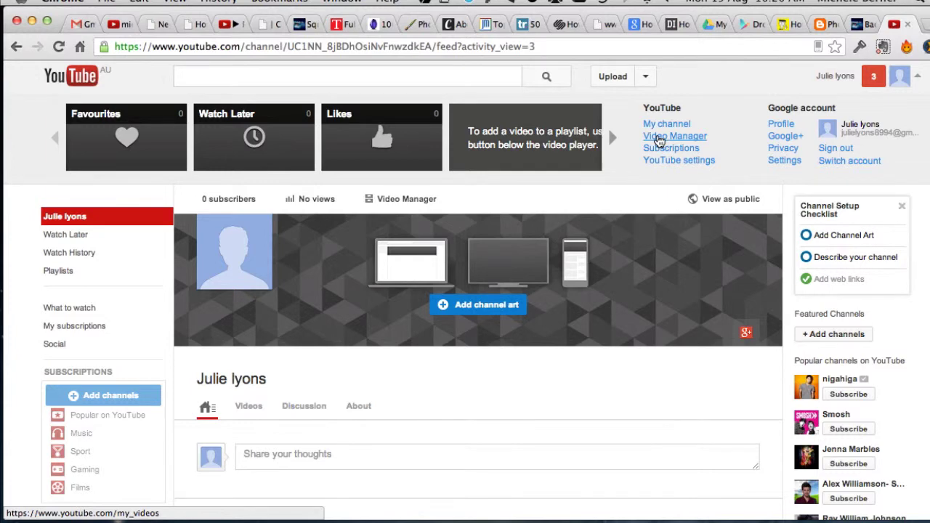
pyautogui.click(659, 138)
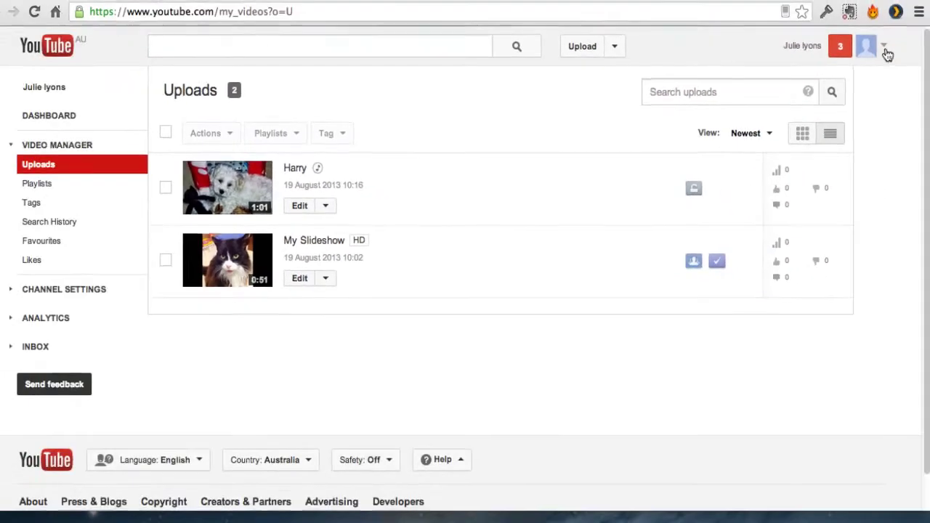
pyautogui.click(884, 47)
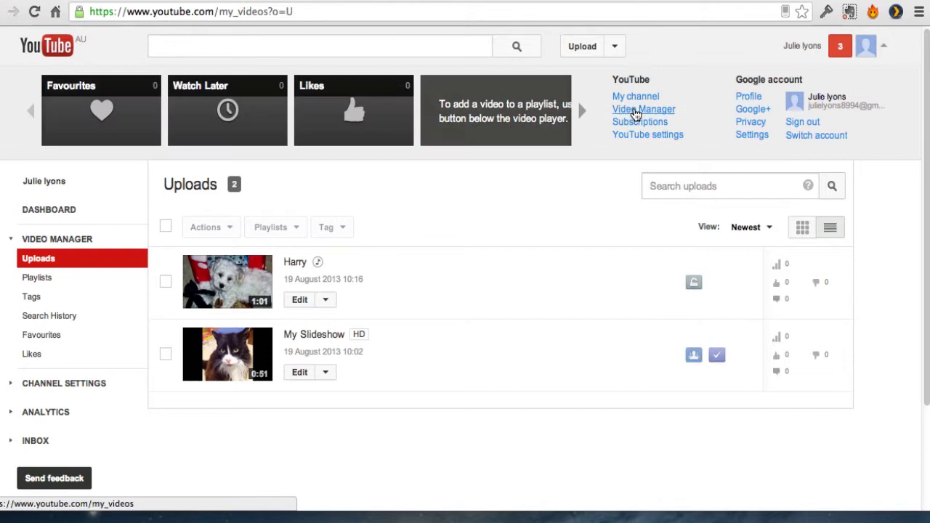
pyautogui.click(632, 99)
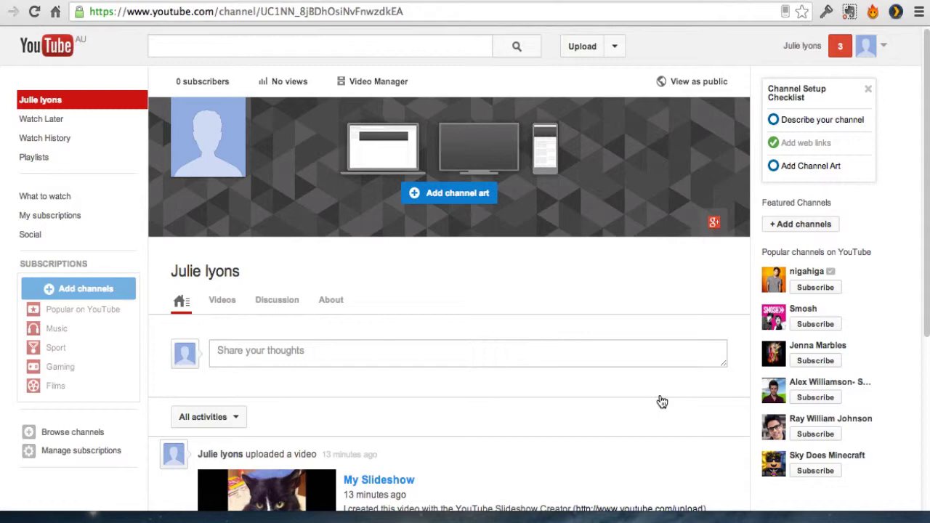
pyautogui.scroll(-5, 530, 411)
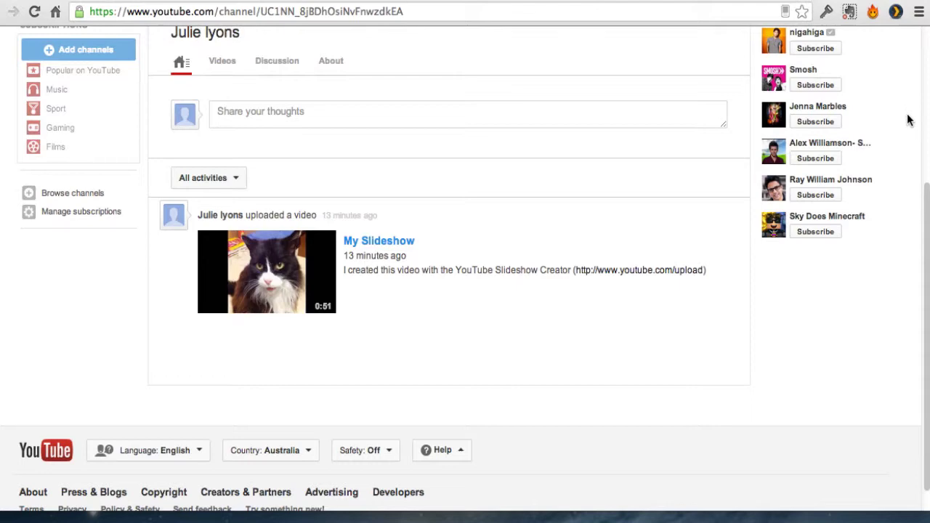
pyautogui.scroll(5, 906, 120)
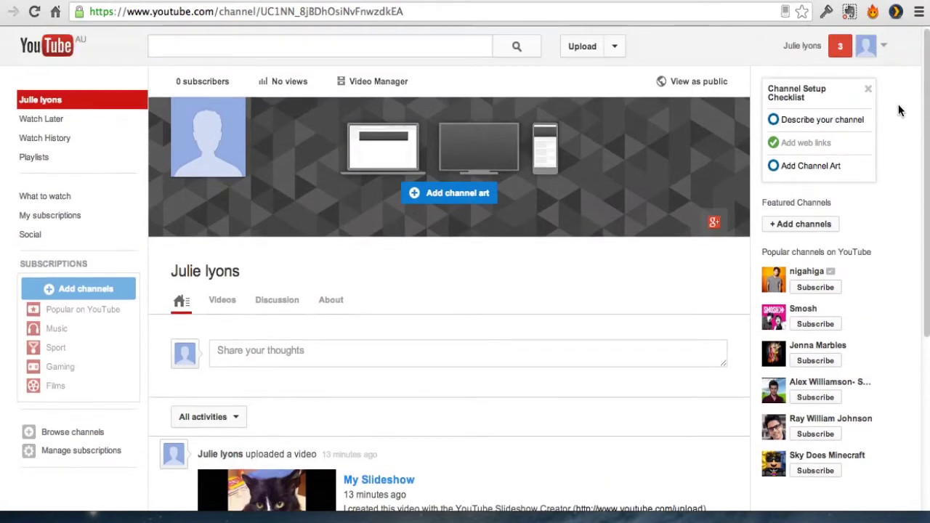
# Open the Harry video from the Video Manager, preview it in full screen, and pause it to review its watch page.
pyautogui.click(881, 46)
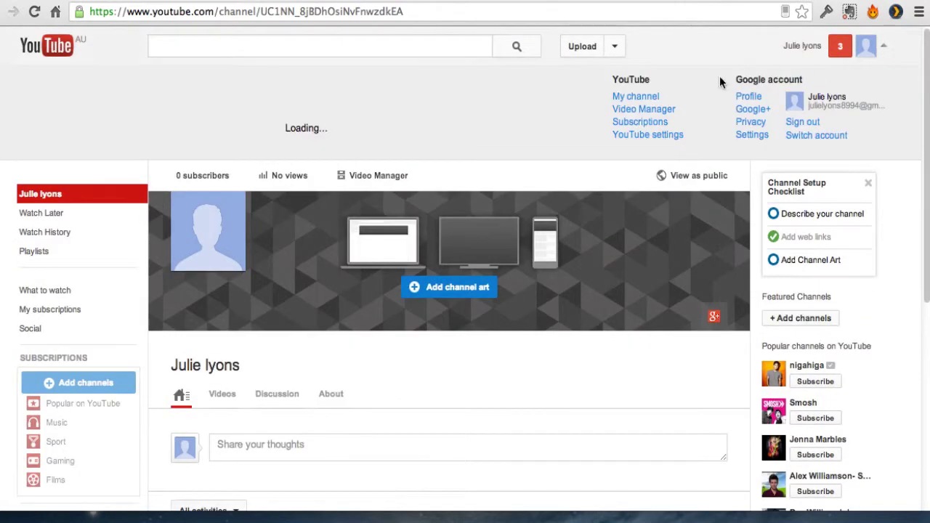
pyautogui.click(644, 112)
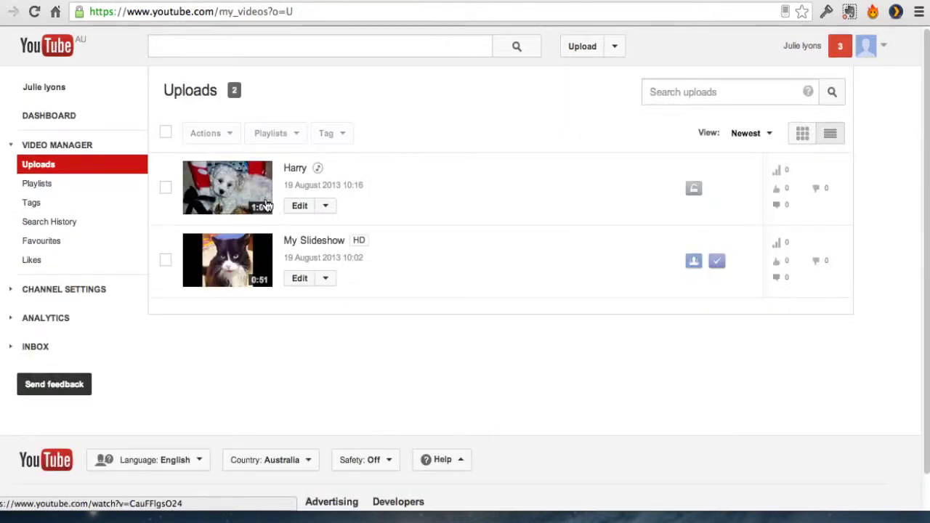
pyautogui.click(295, 171)
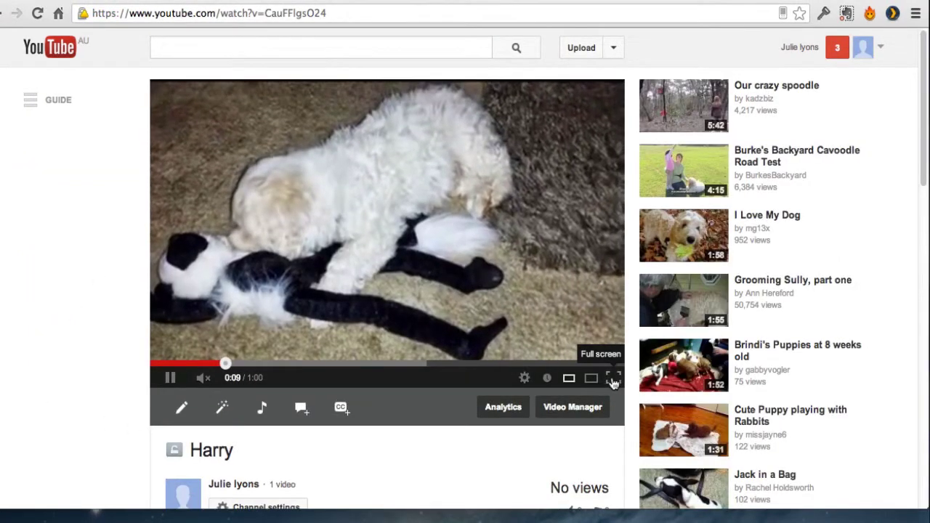
pyautogui.click(613, 379)
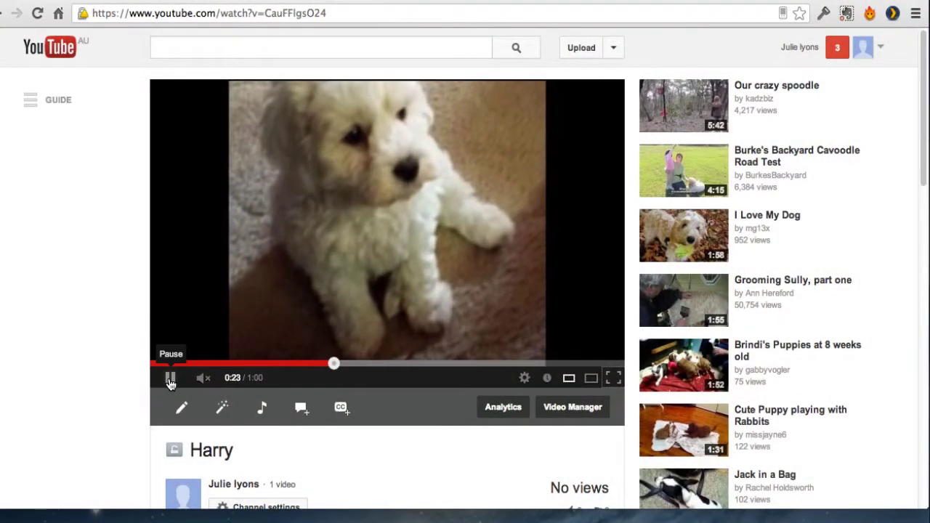
pyautogui.click(170, 379)
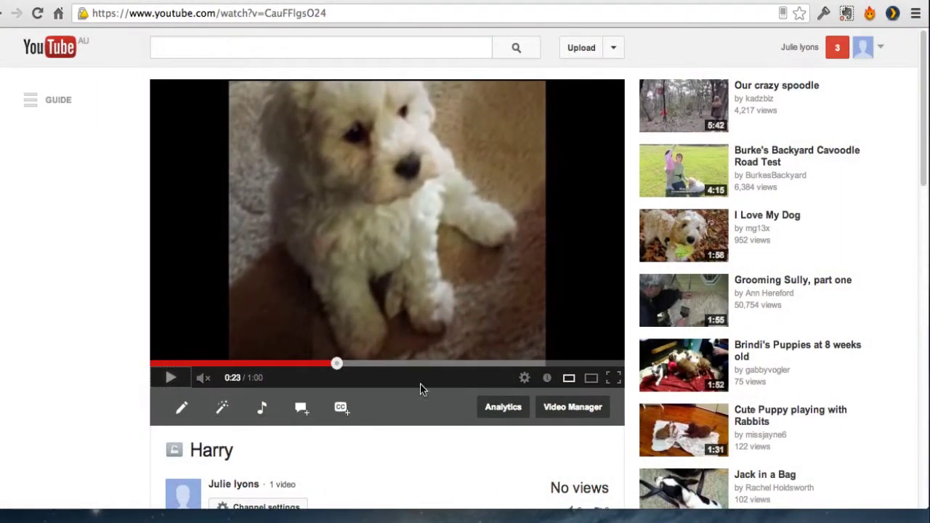
pyautogui.scroll(-3, 377, 420)
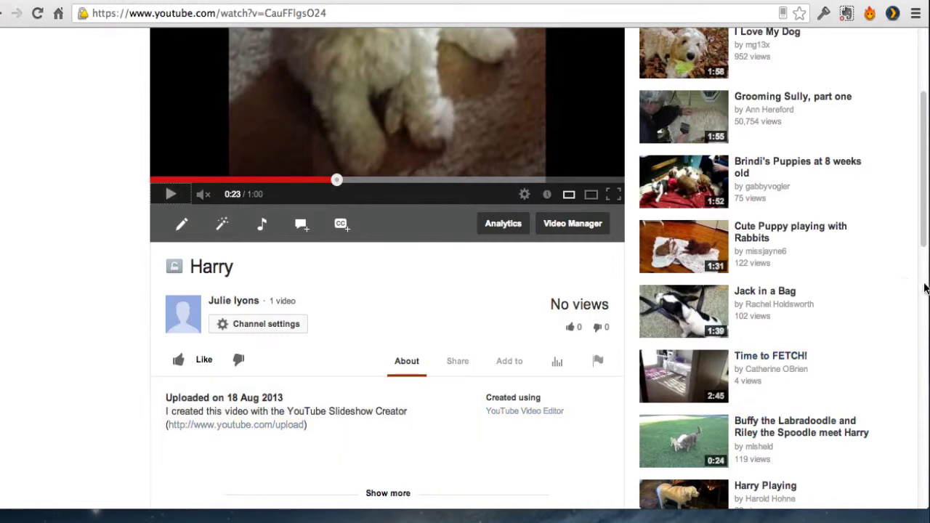
pyautogui.scroll(3, 898, 181)
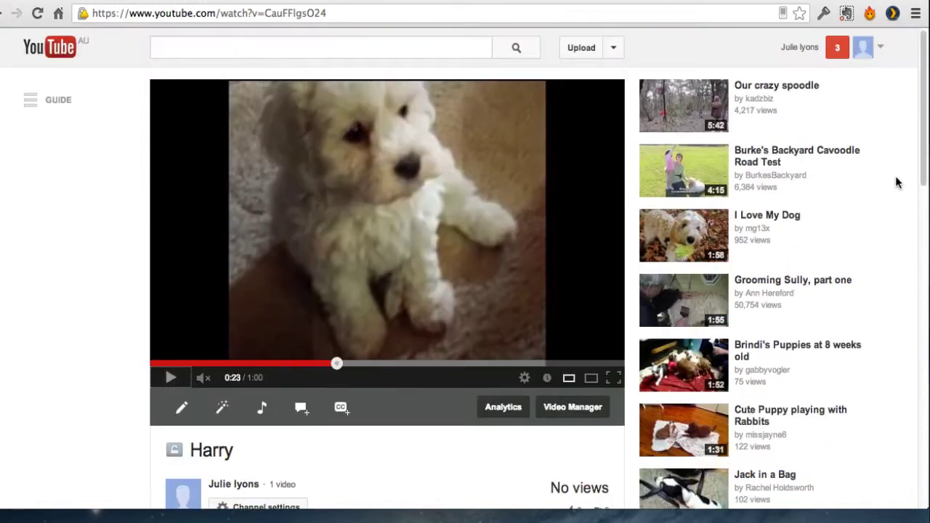
# Open the Harry video for editing from the Video Manager and copy its video URL.
pyautogui.click(881, 51)
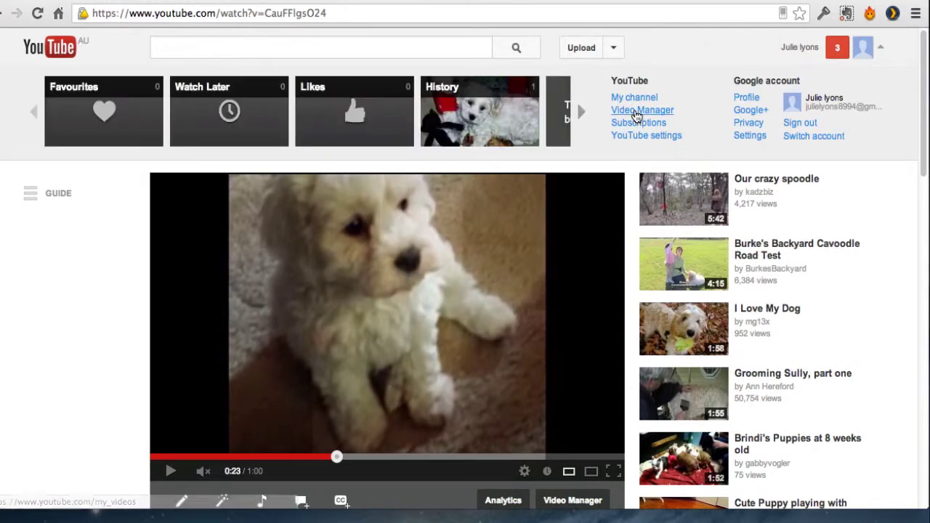
pyautogui.click(637, 122)
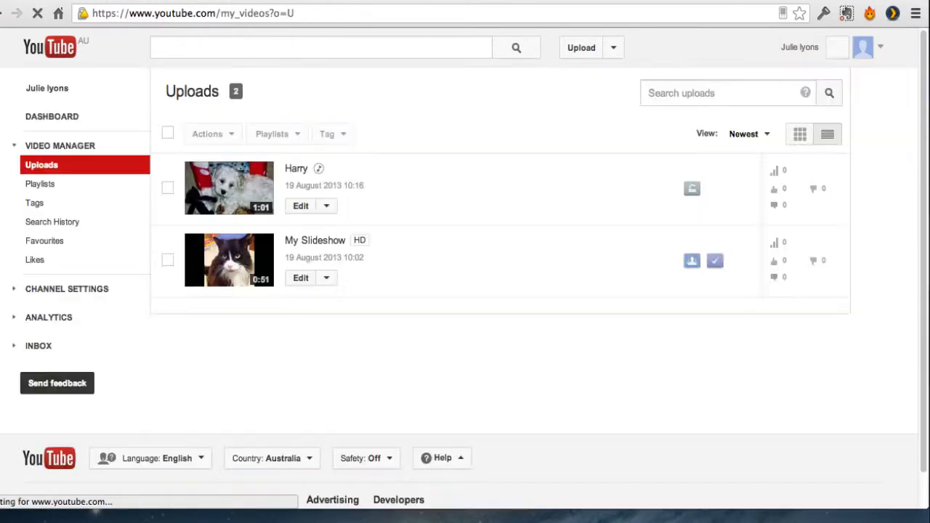
pyautogui.click(301, 209)
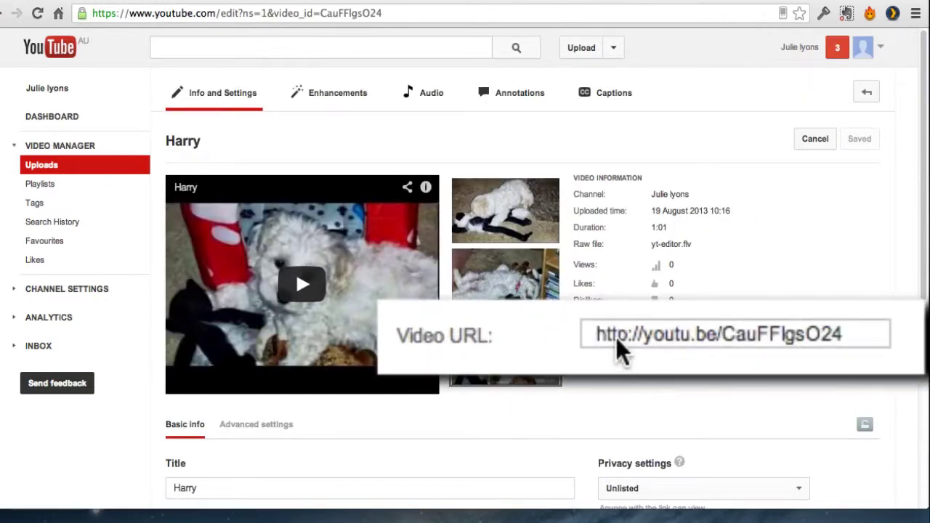
pyautogui.click(820, 341)
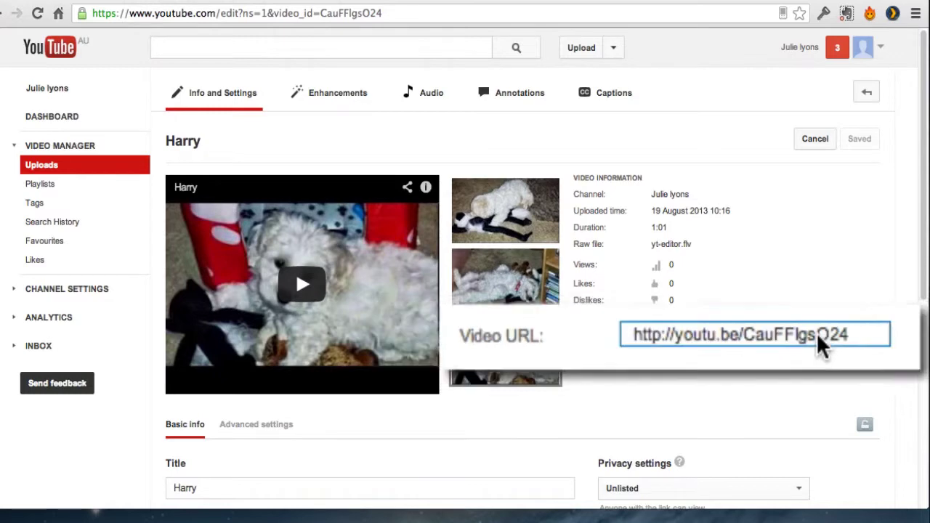
pyautogui.rightClick(724, 341)
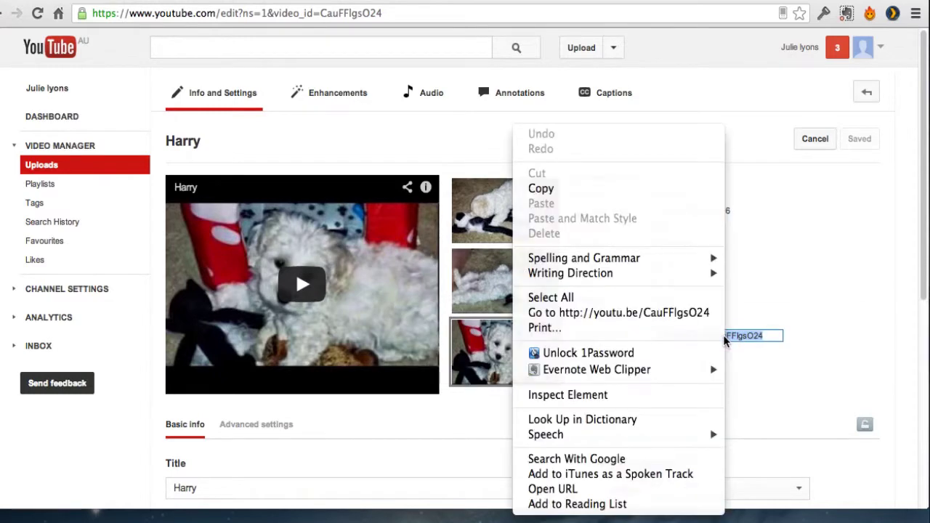
pyautogui.click(579, 191)
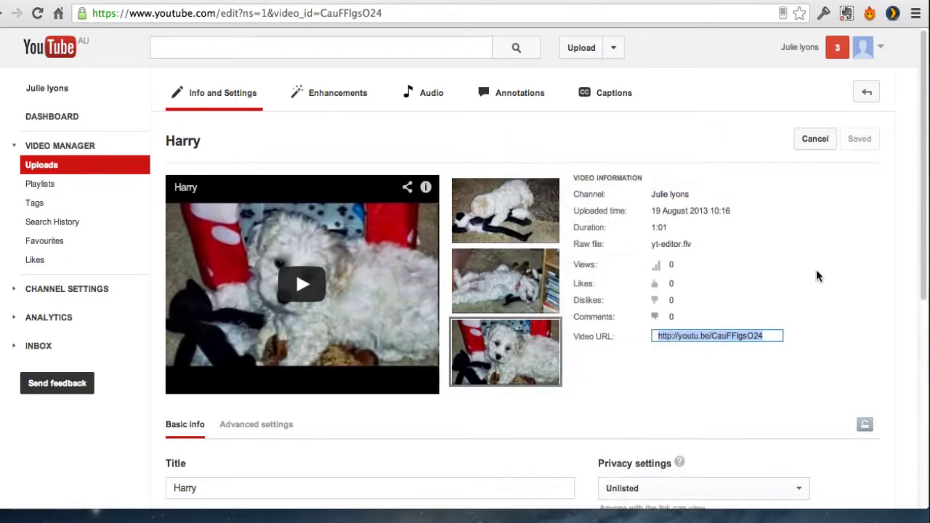
pyautogui.click(619, 382)
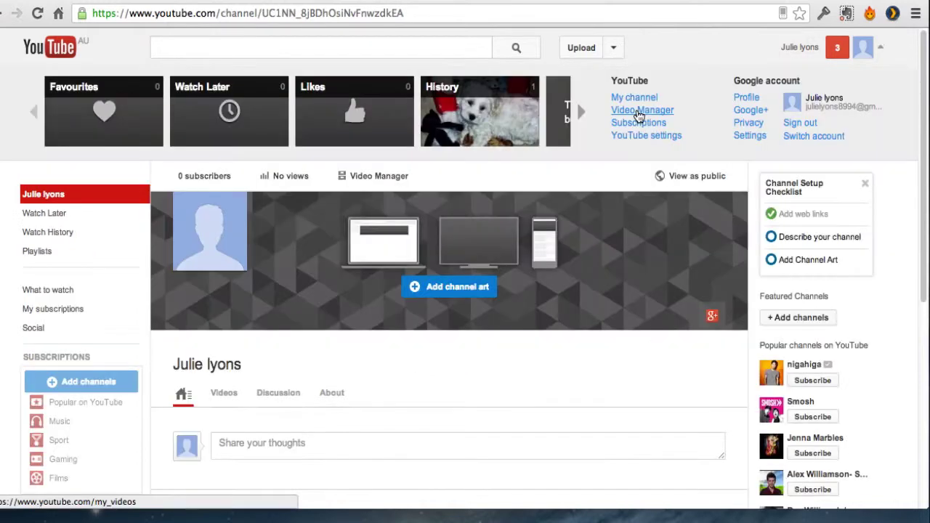
# Reopen the Harry video's watch page from the Video Manager and show its sharing options and link.
pyautogui.click(644, 108)
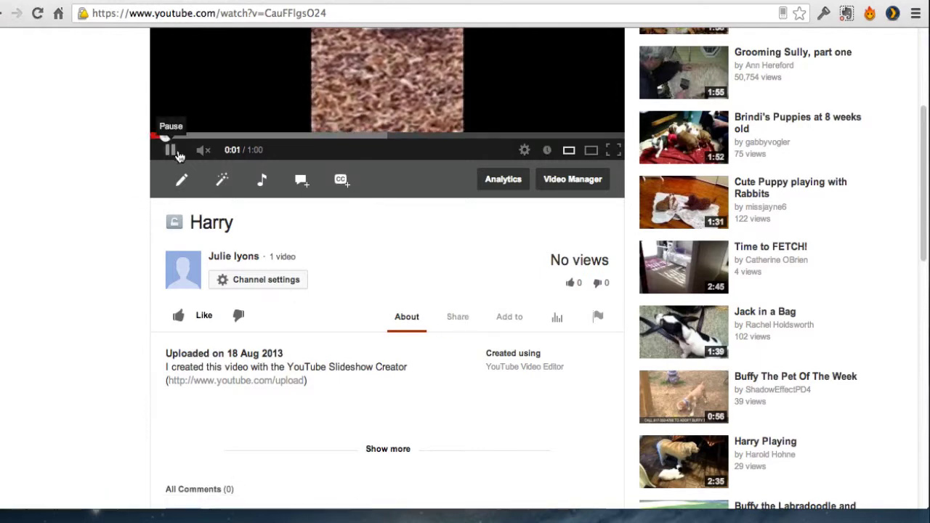
pyautogui.click(457, 320)
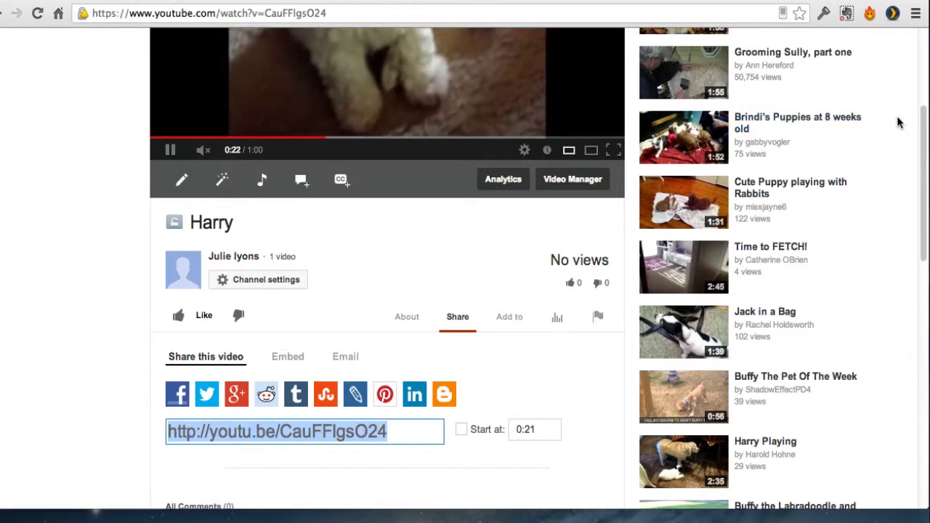
pyautogui.scroll(5, 898, 124)
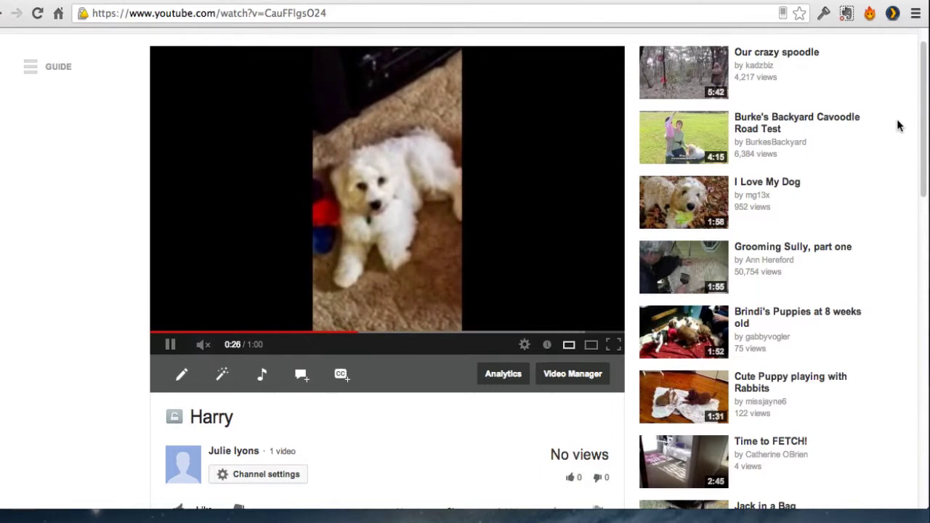
pyautogui.scroll(1, 871, 212)
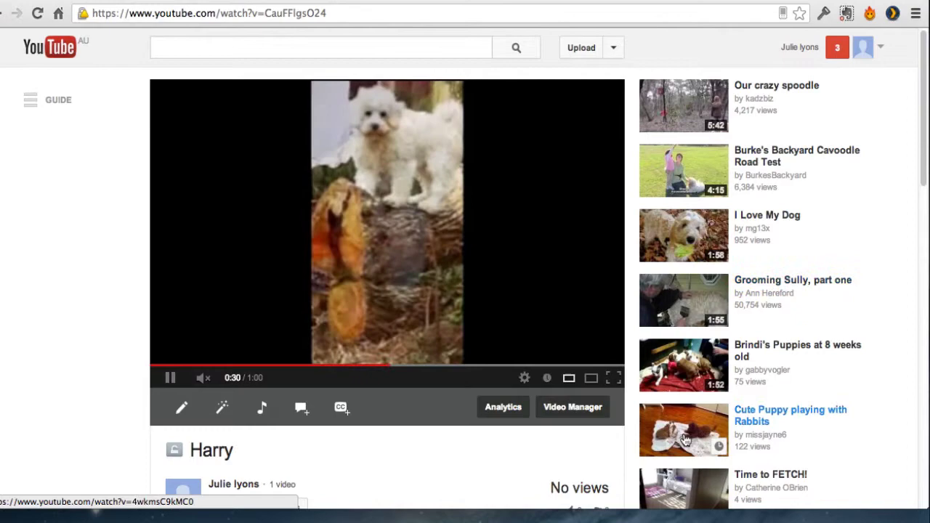
pyautogui.scroll(-3, 843, 483)
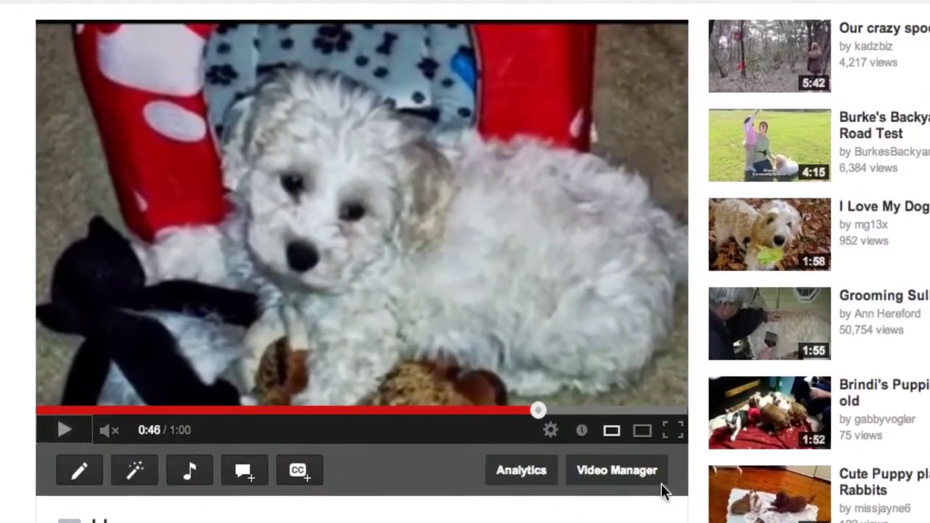
# Set the Harry video's playback quality to 360p.
pyautogui.click(550, 430)
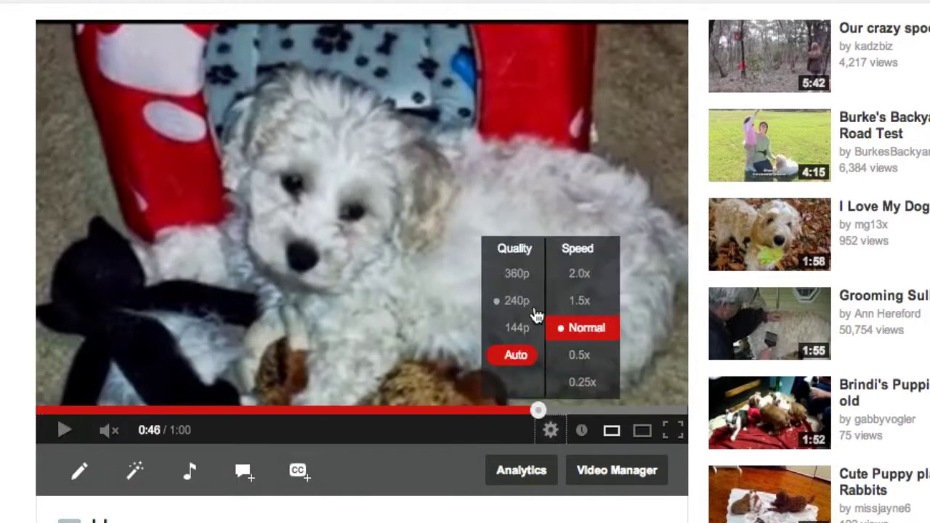
pyautogui.click(515, 276)
pyautogui.click(516, 286)
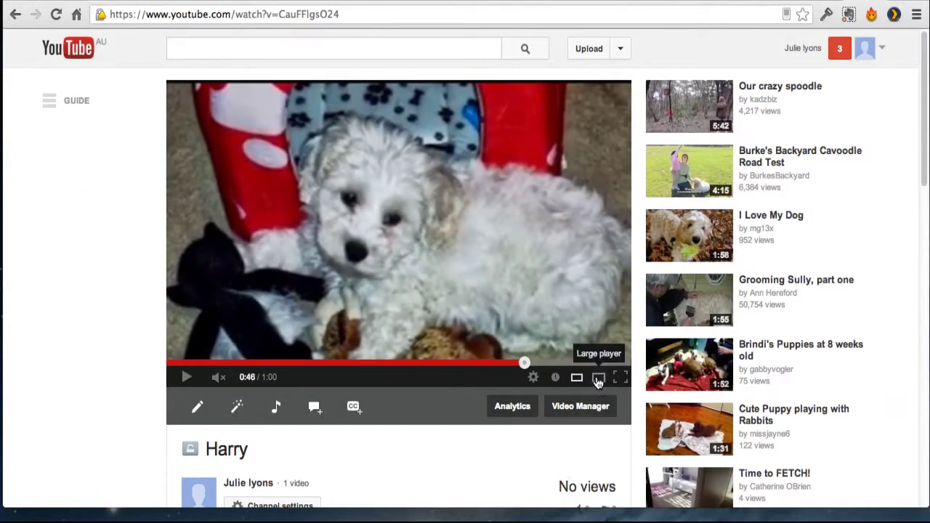
# Switch the video to the large player and back to the small one, and preview it in full screen.
pyautogui.click(642, 431)
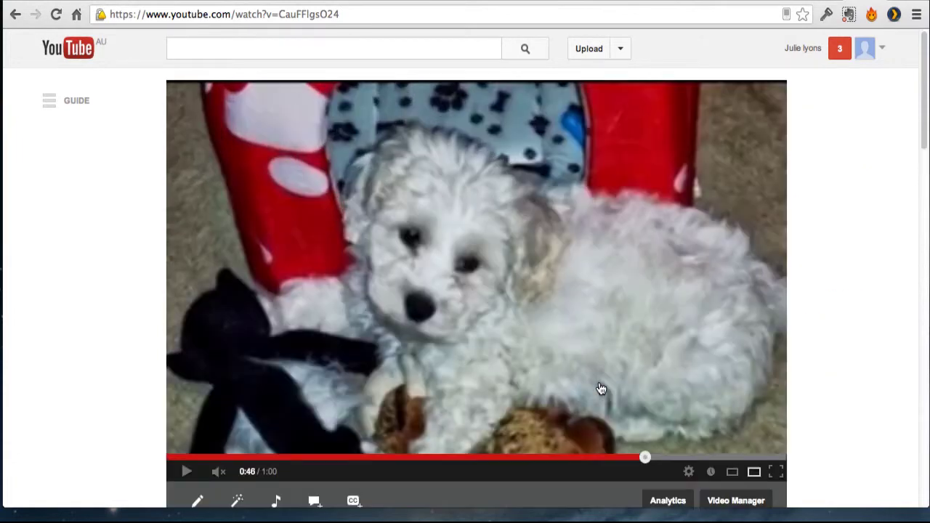
pyautogui.scroll(-3, 118, 367)
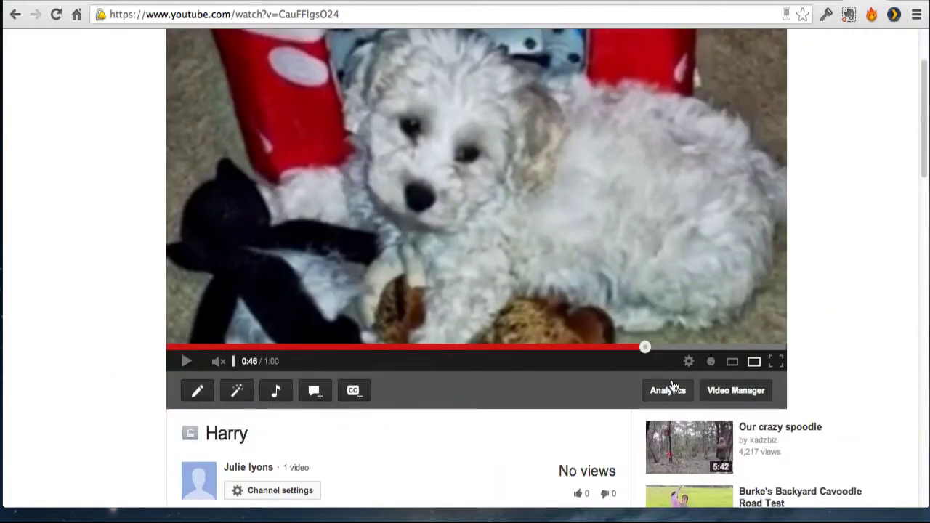
pyautogui.click(732, 362)
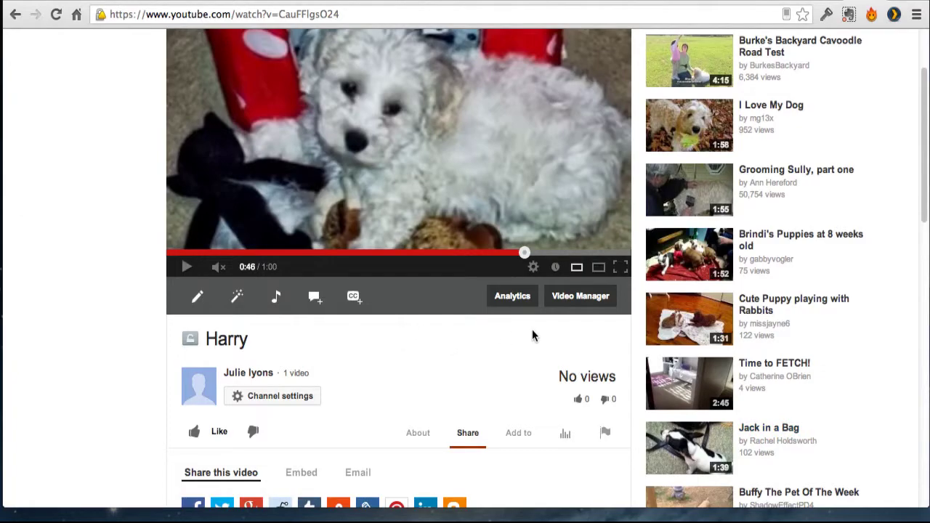
pyautogui.click(620, 267)
pyautogui.press('Escape')
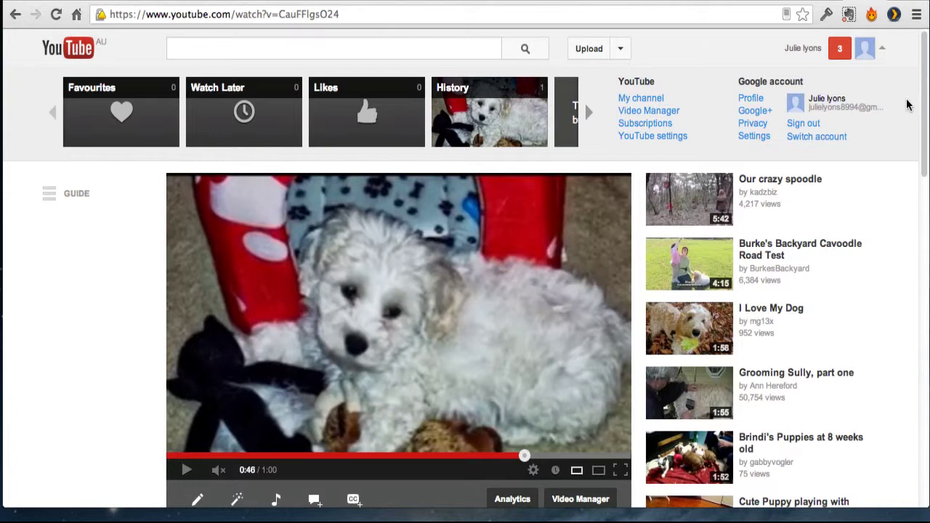
# Delete the Harry video from the uploads list in the Video Manager.
pyautogui.click(645, 113)
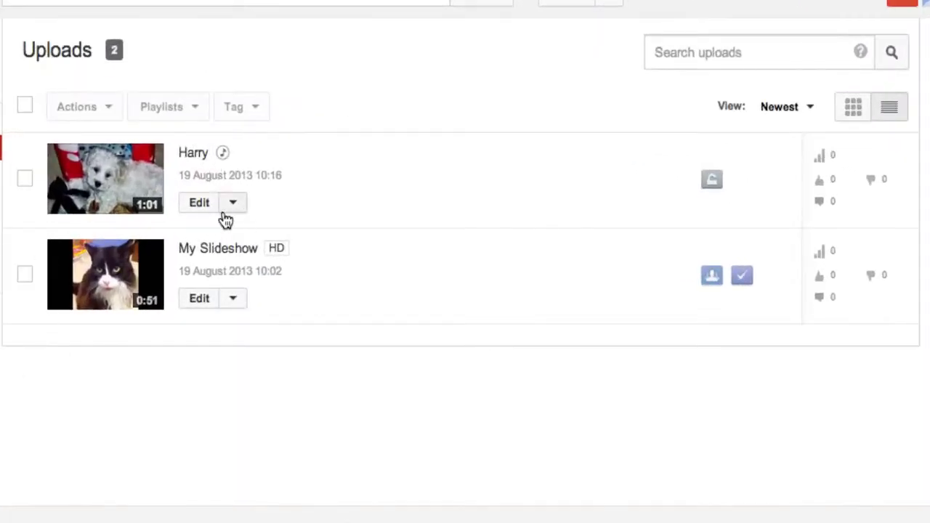
pyautogui.click(24, 179)
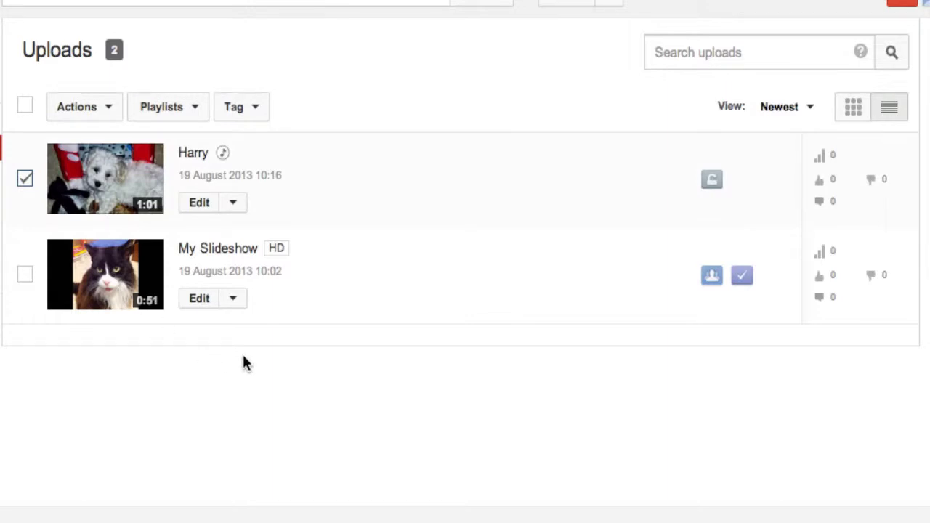
pyautogui.click(108, 110)
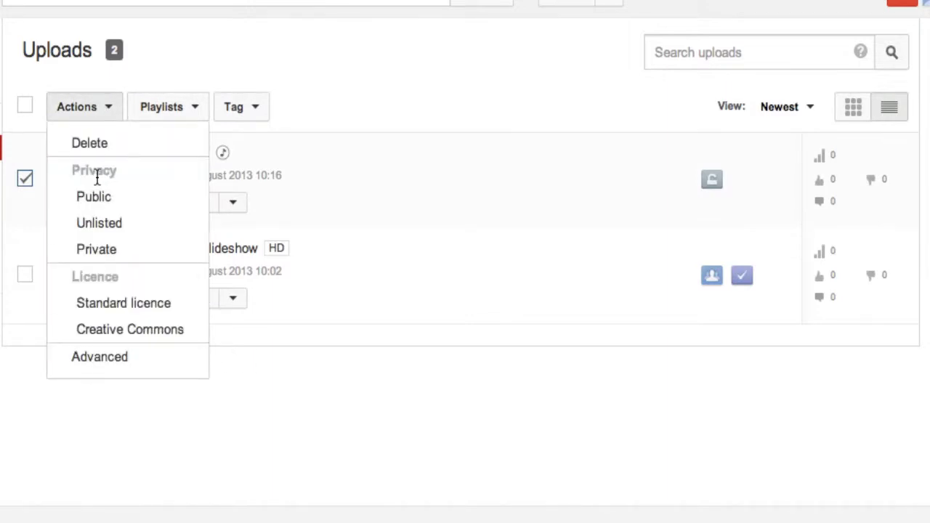
pyautogui.click(96, 145)
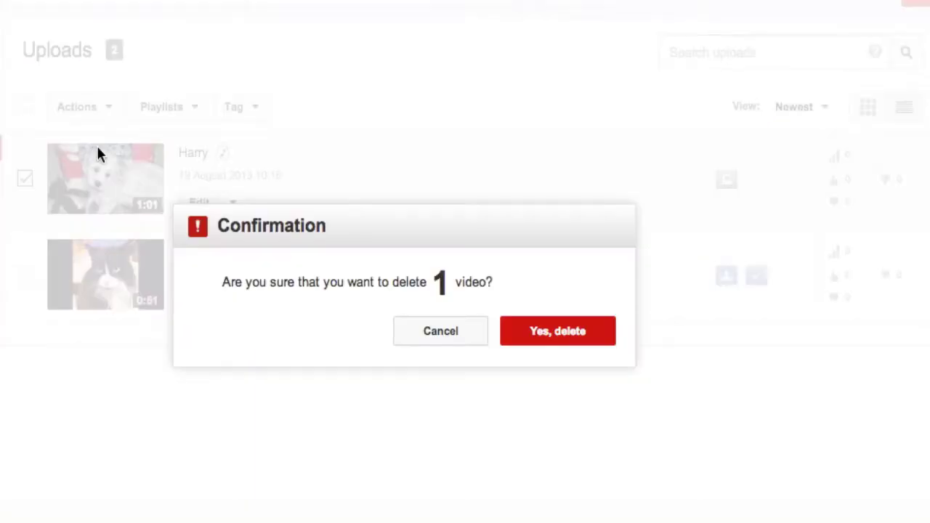
pyautogui.click(540, 331)
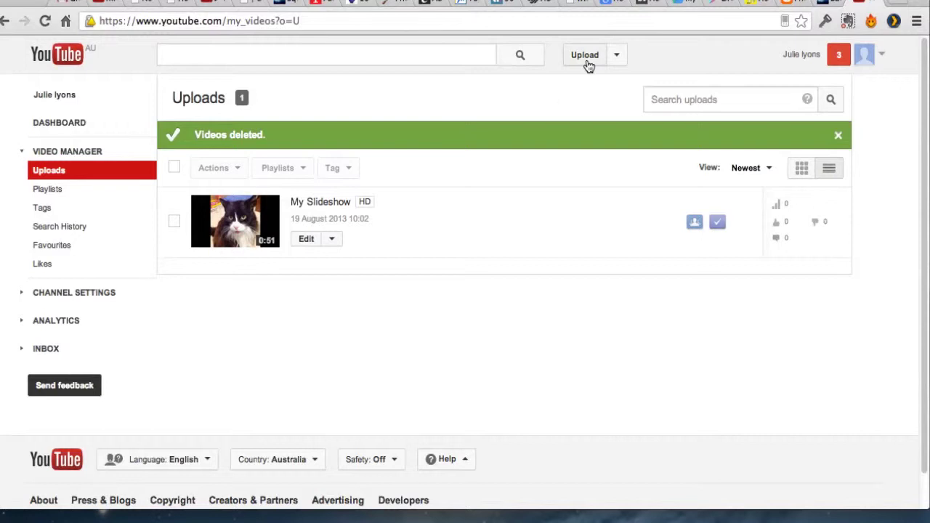
# Start a new photo slideshow upload using the whole Harry album.
pyautogui.click(585, 63)
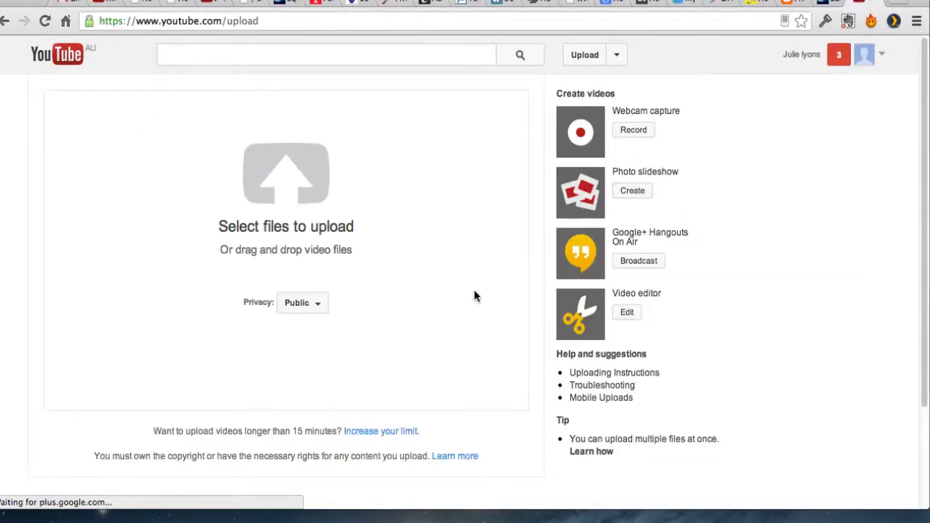
pyautogui.click(631, 193)
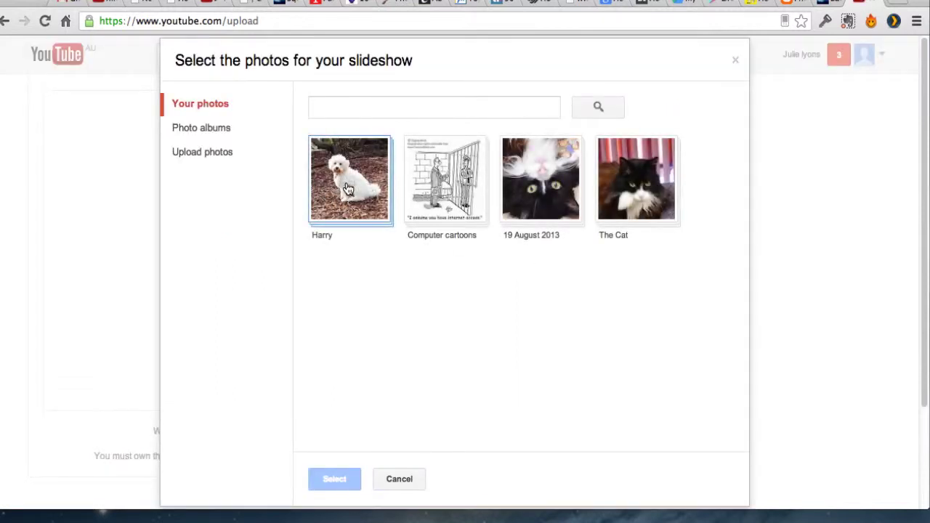
pyautogui.click(348, 188)
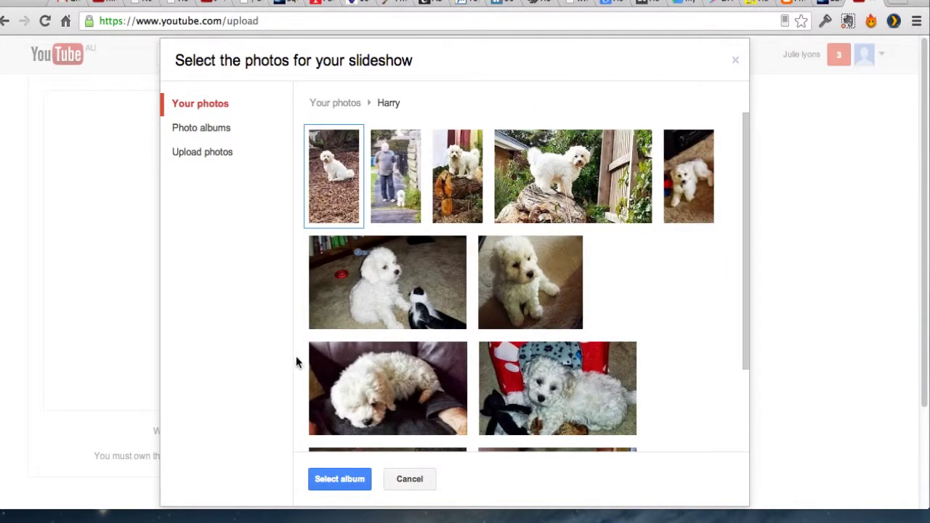
pyautogui.click(324, 481)
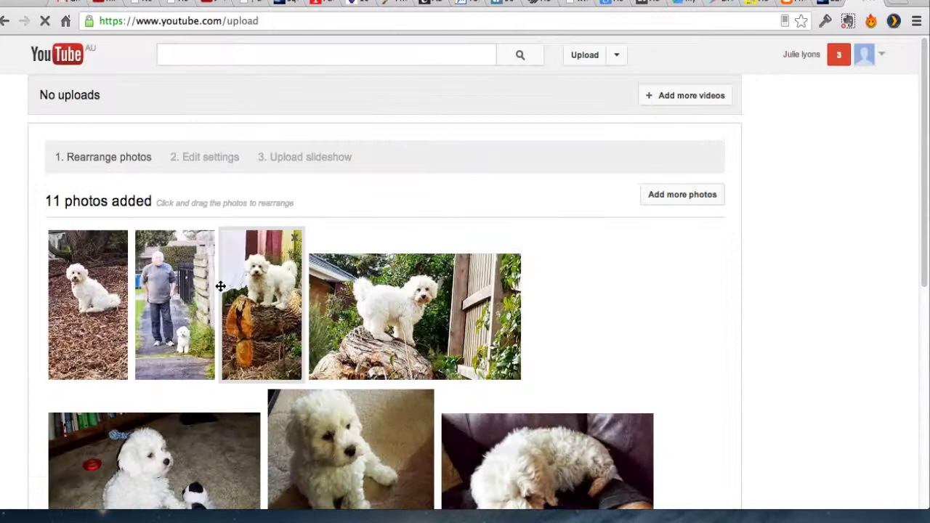
# Add the photos harry – june 2 to harry – june 6 from the computer to the slideshow, uploading them into the existing Harry album.
pyautogui.click(666, 200)
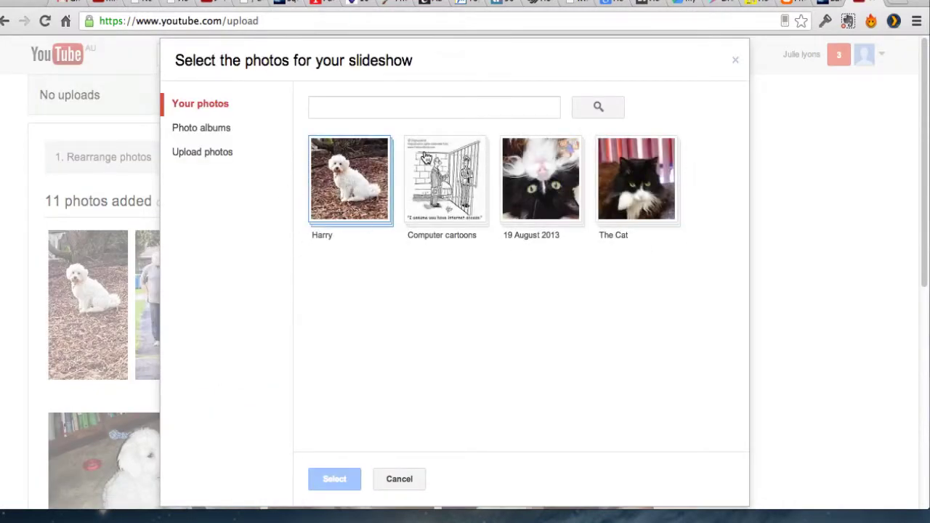
pyautogui.click(218, 154)
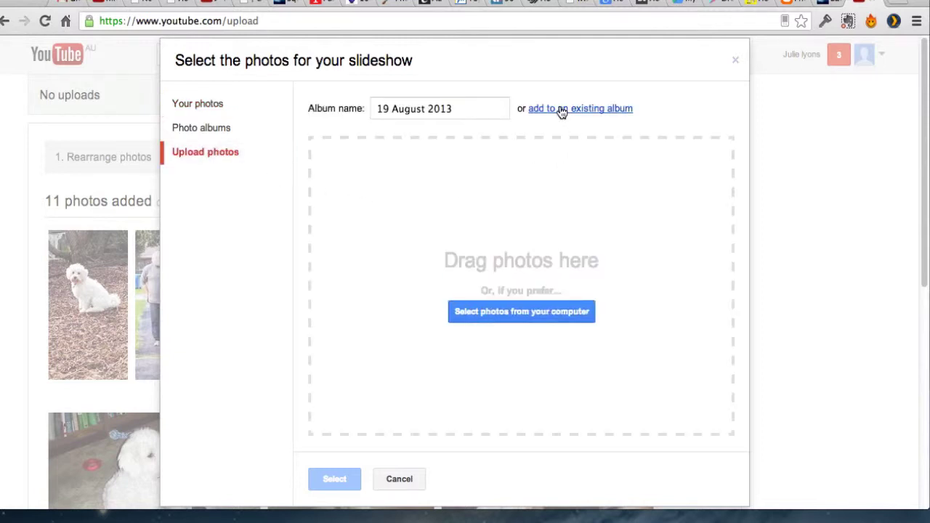
pyautogui.click(562, 110)
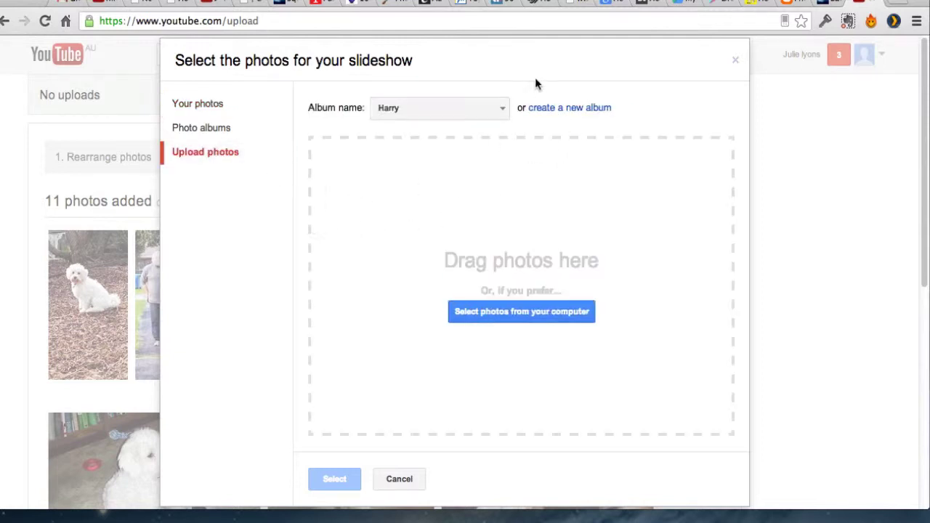
pyautogui.click(488, 311)
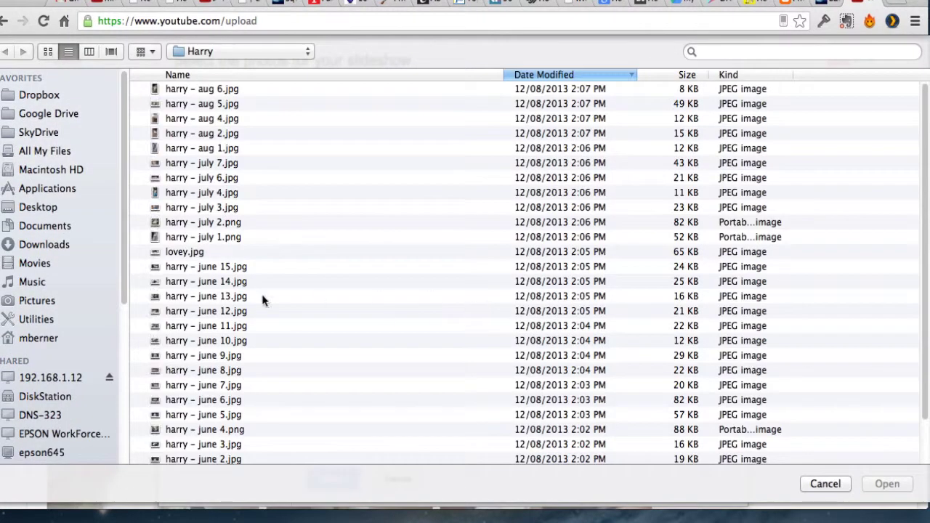
pyautogui.scroll(-3, 188, 412)
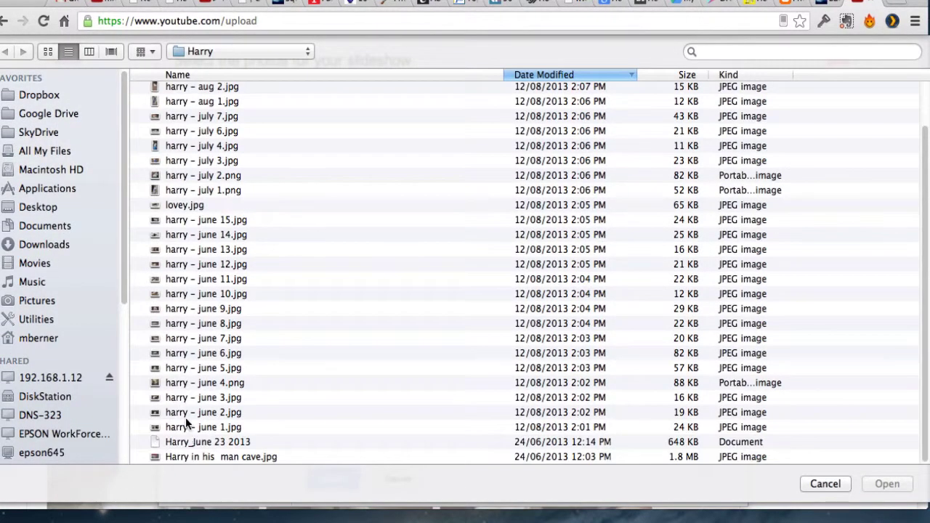
pyautogui.moveTo(182, 405); pyautogui.dragTo(200, 332)
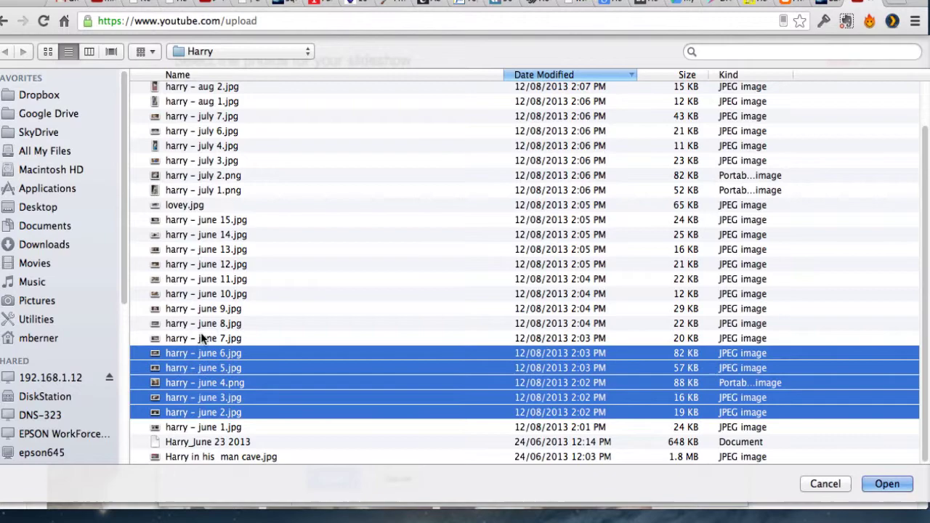
pyautogui.click(887, 483)
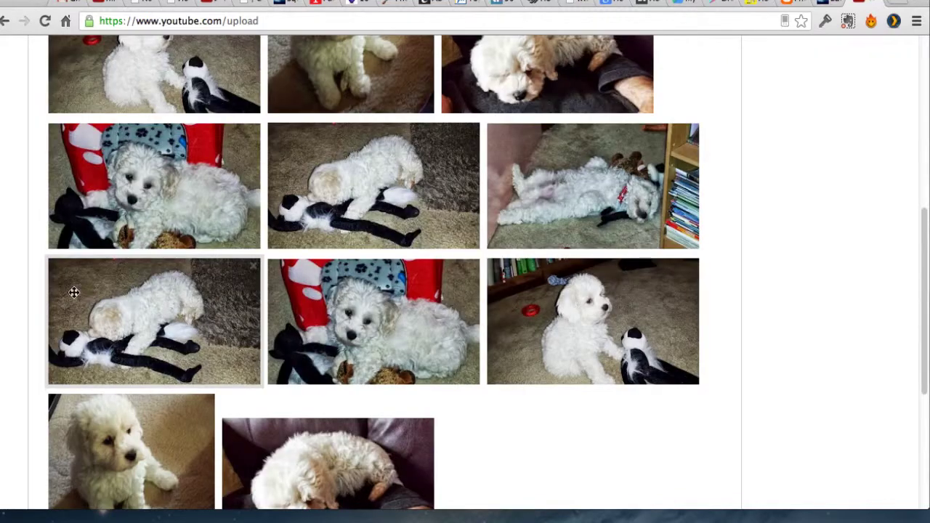
# Remove the second copy of the photo showing the dog in front of the red chair, and continue to the slideshow settings.
pyautogui.scroll(3, 73, 290)
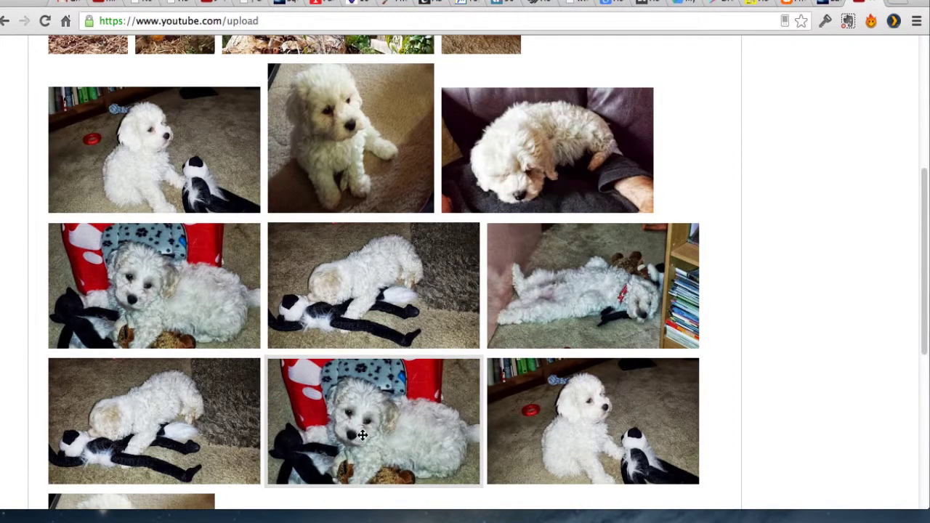
pyautogui.scroll(-3, 466, 381)
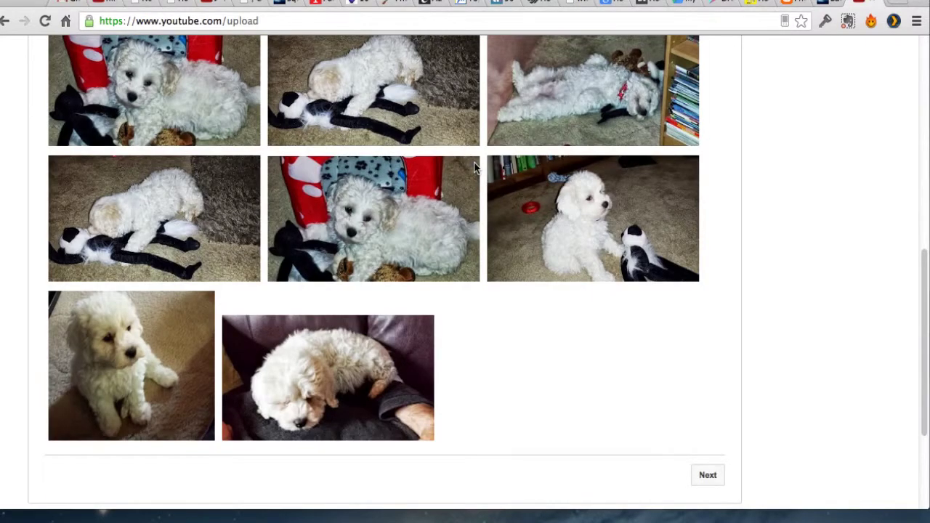
pyautogui.click(471, 161)
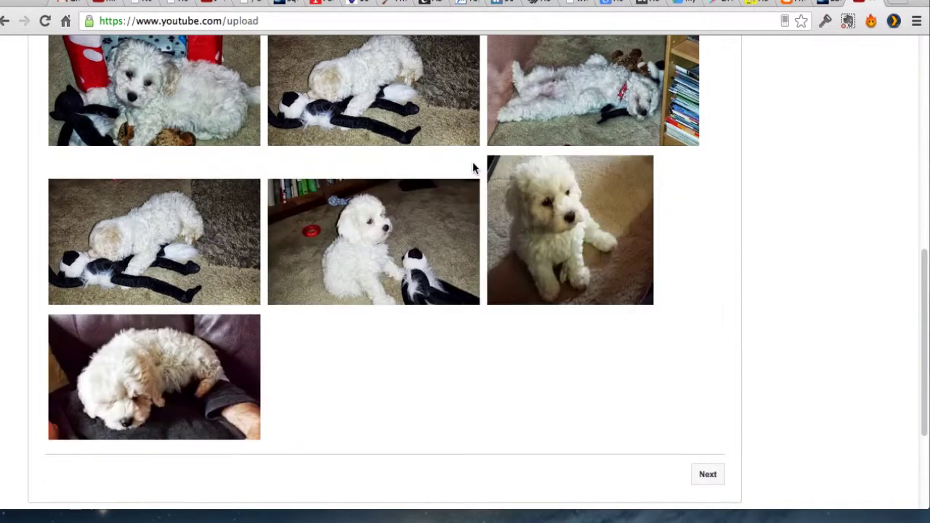
pyautogui.scroll(3, 498, 295)
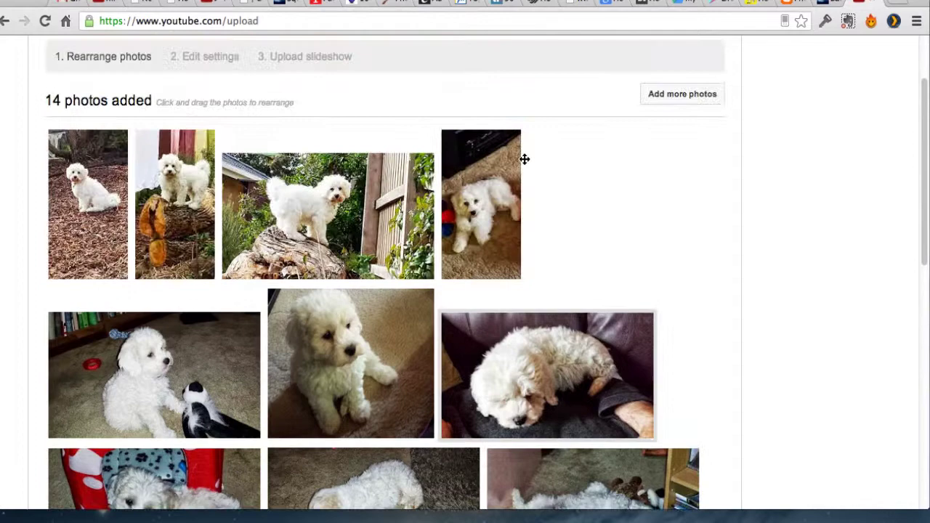
pyautogui.scroll(3, 641, 158)
pyautogui.scroll(-10, 661, 179)
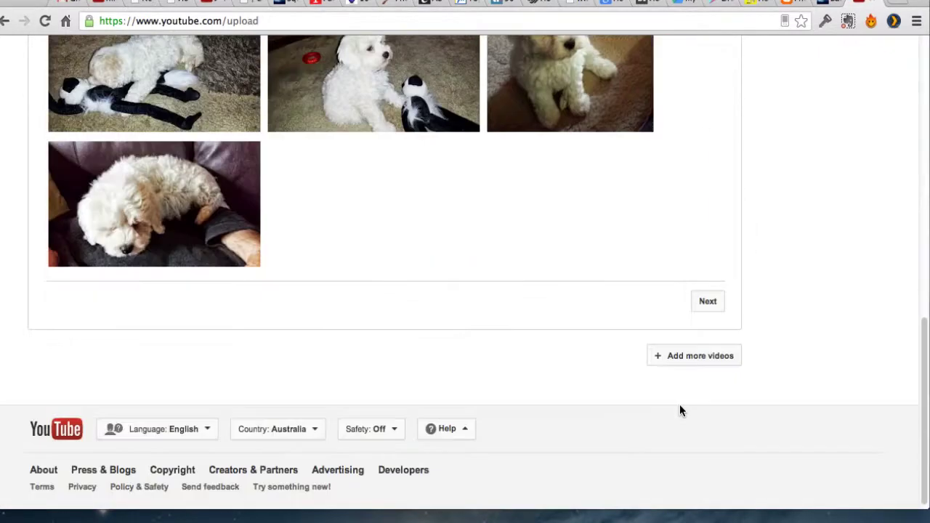
pyautogui.click(701, 301)
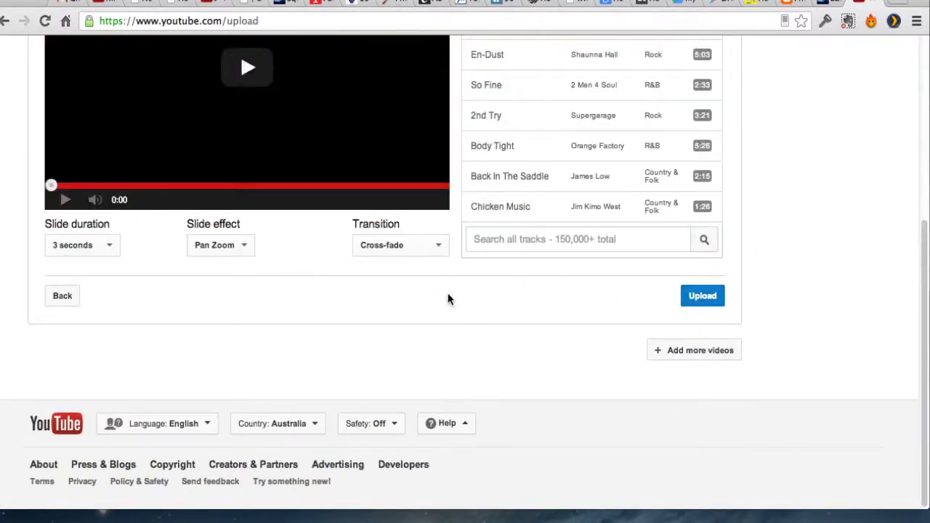